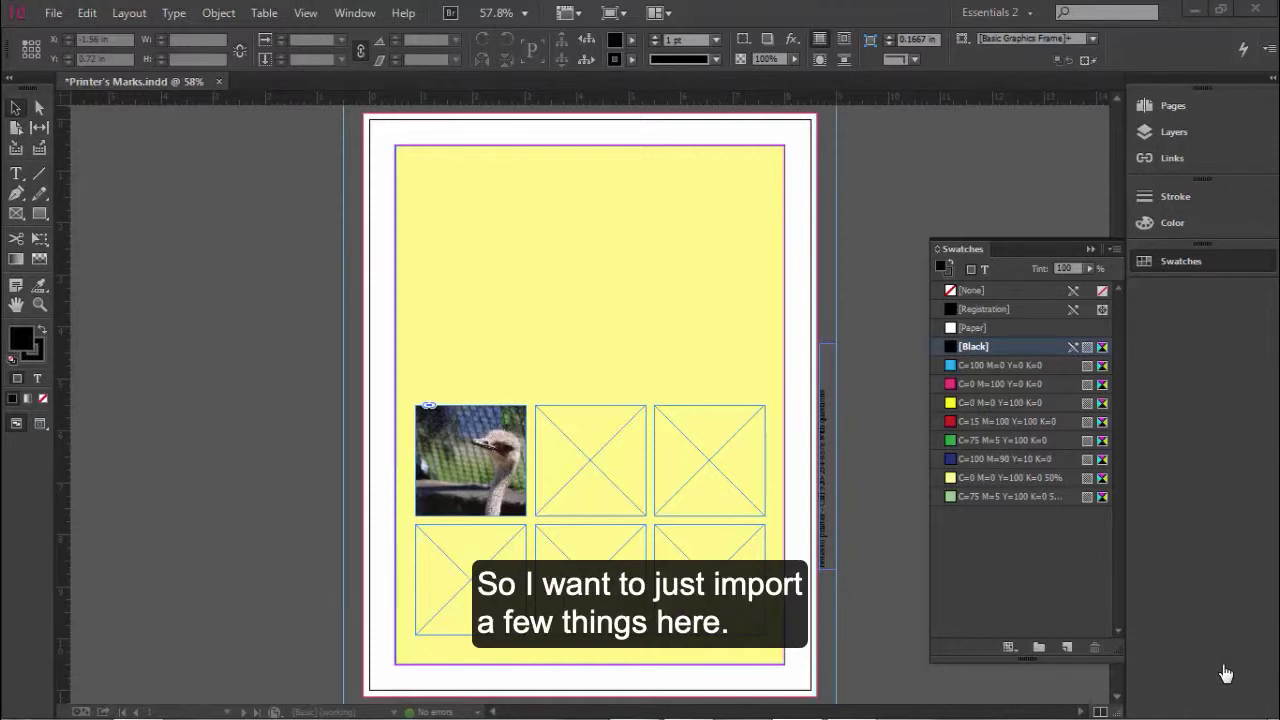
Place IMG_0045.JPG and IMG_0081.JPG into the middle and right frames of the upper image row.
{"action": "left_click", "coordinate": [585, 465]}
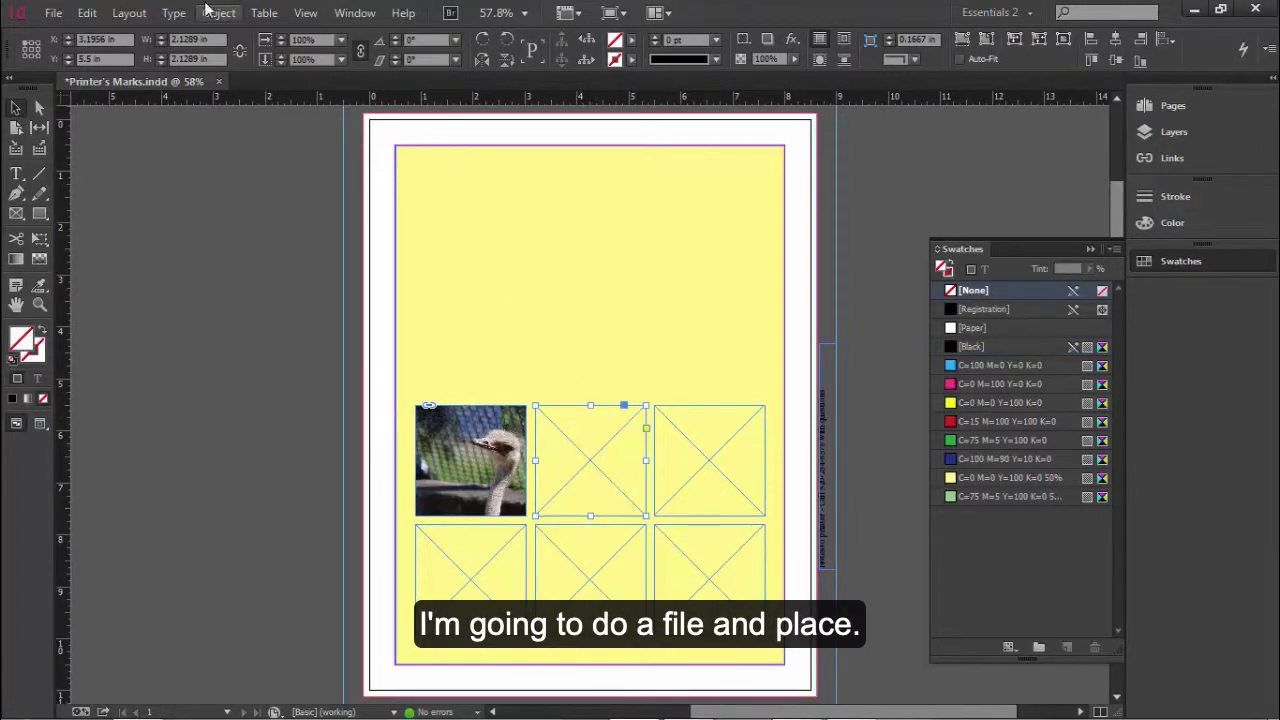
{"action": "left_click", "coordinate": [55, 13]}
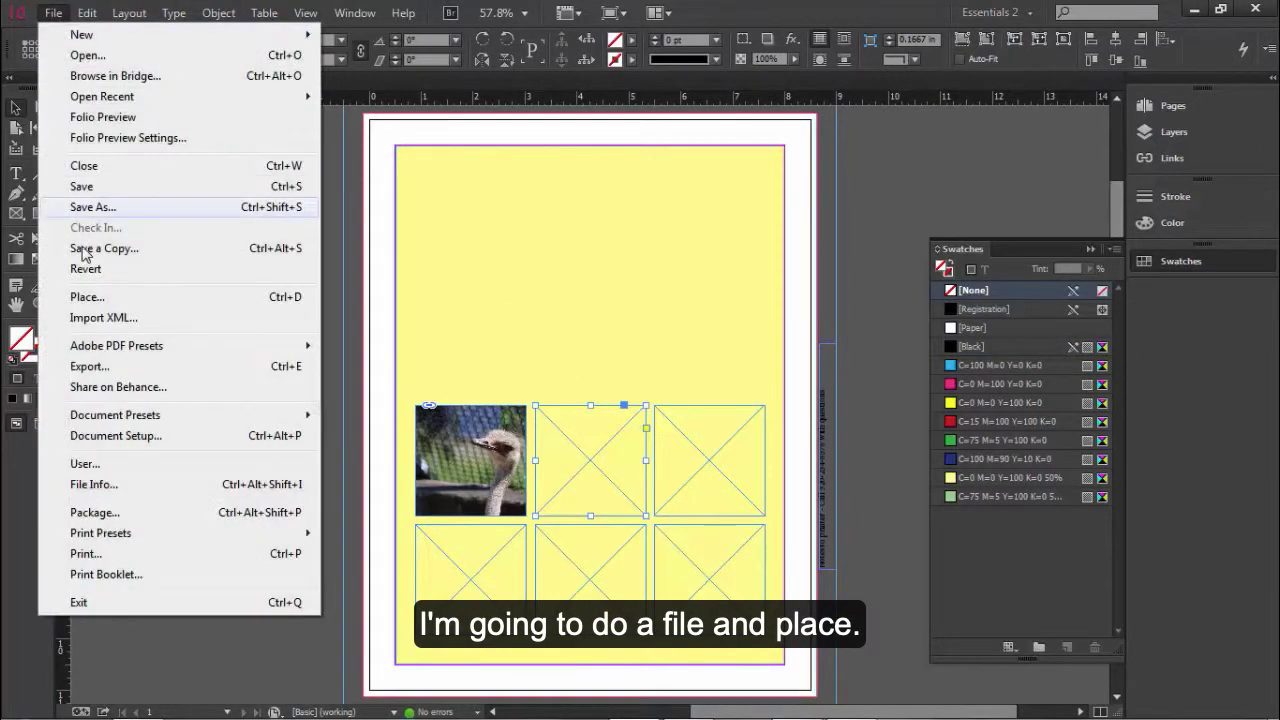
{"action": "left_click", "coordinate": [107, 298]}
{"action": "left_click", "coordinate": [415, 290]}
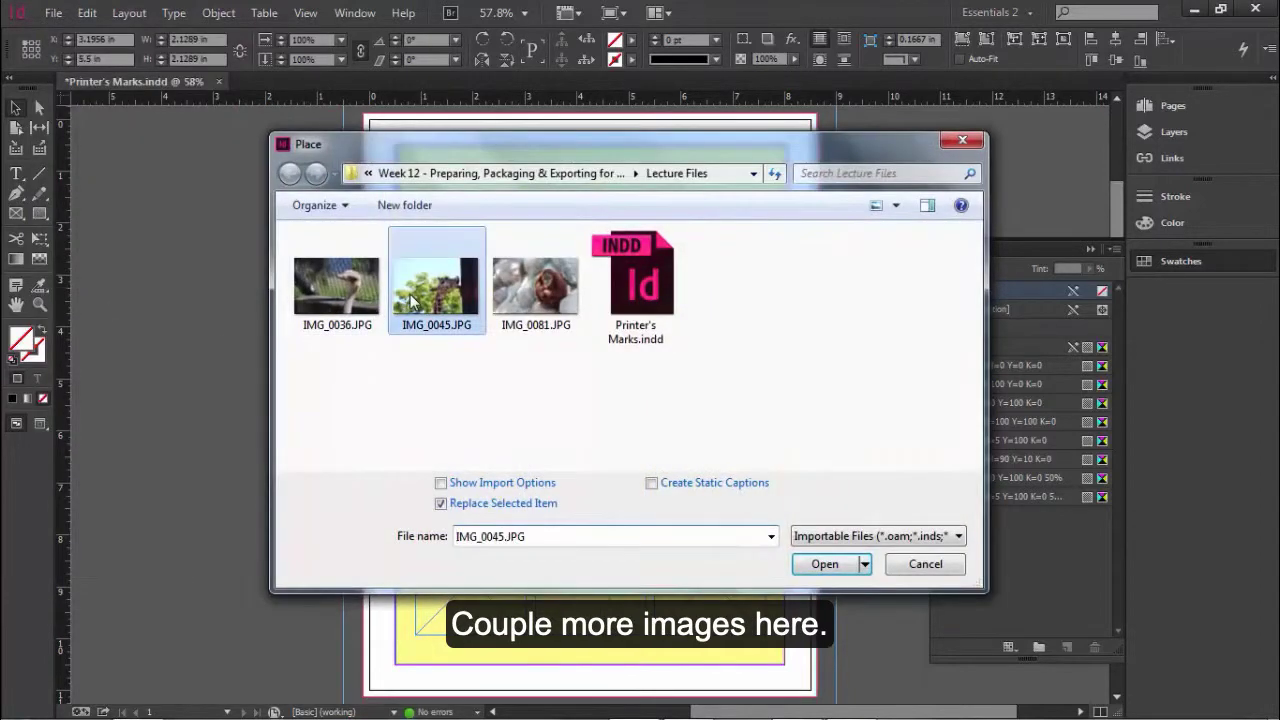
{"action": "left_click", "coordinate": [535, 285], "text": "ctrl"}
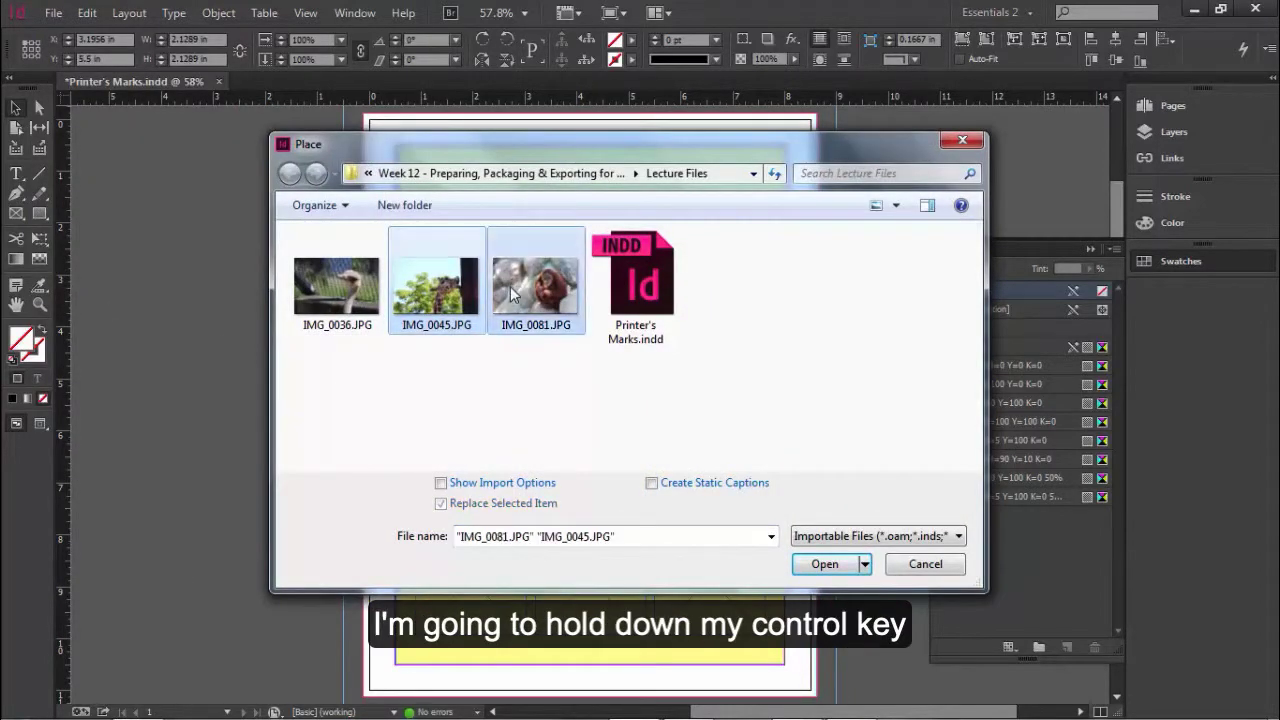
{"action": "left_click", "coordinate": [834, 566]}
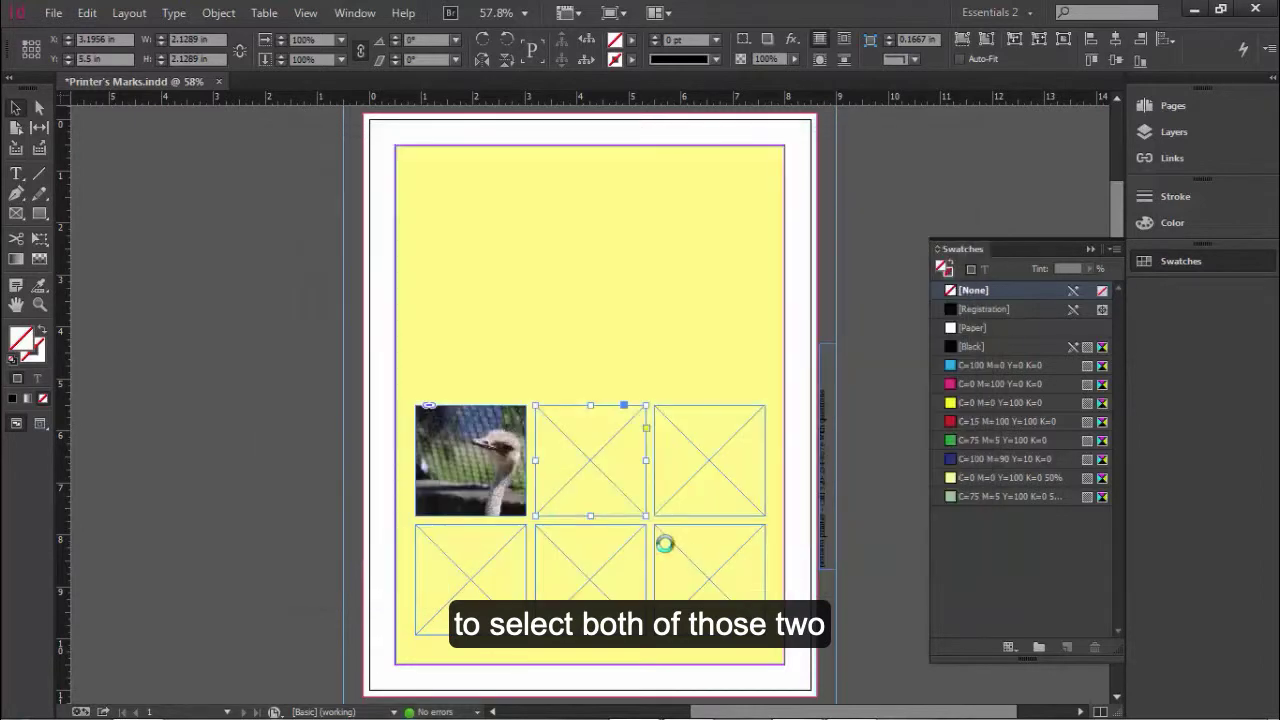
{"action": "left_click", "coordinate": [572, 473]}
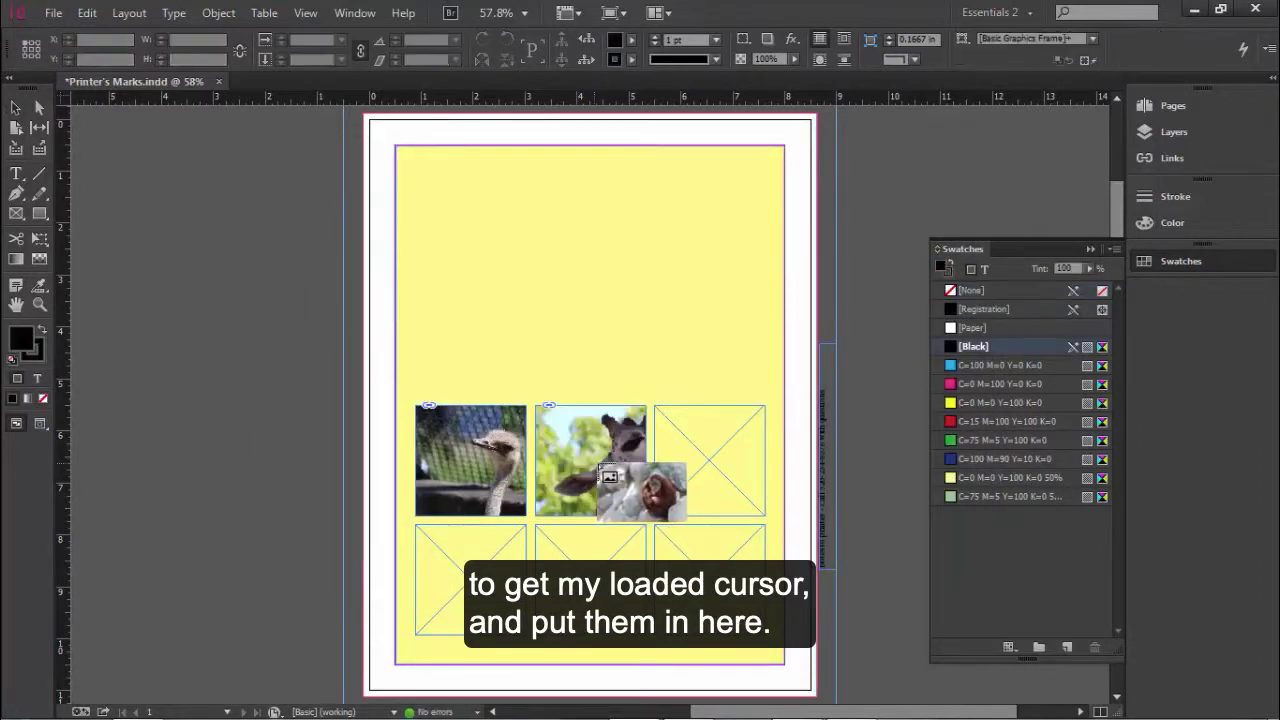
{"action": "left_click", "coordinate": [689, 437]}
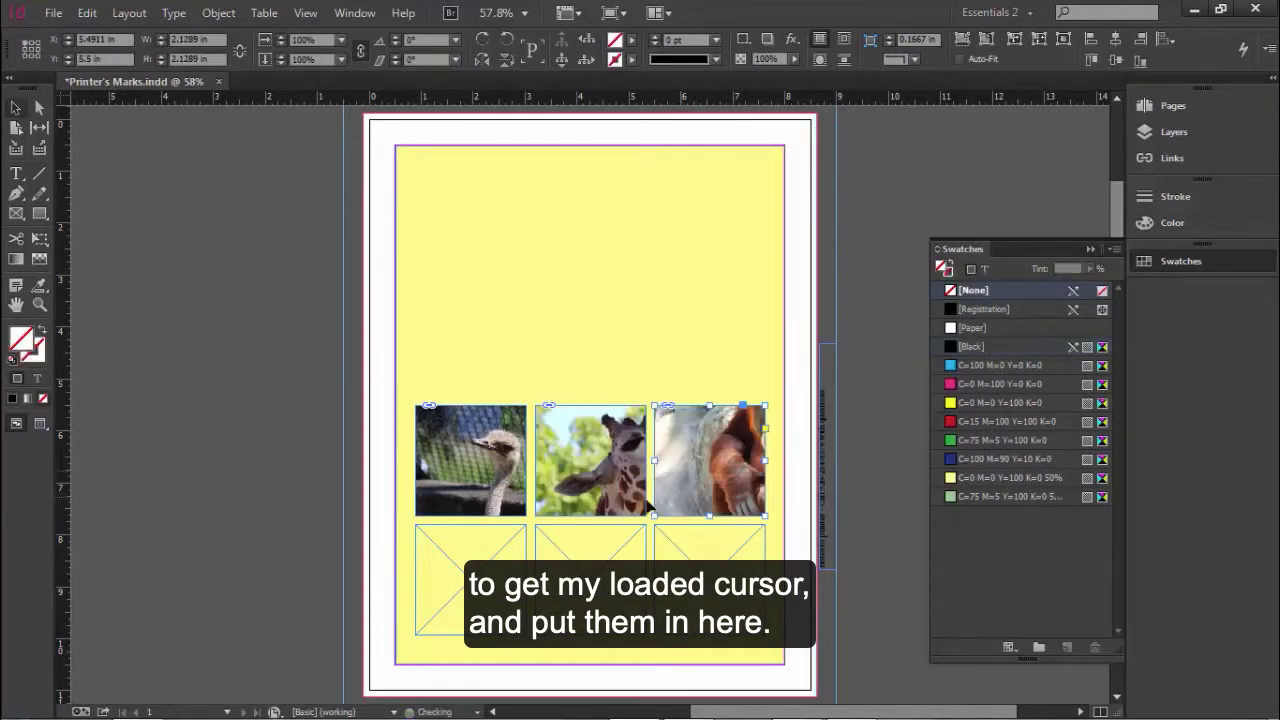
Reposition the orangutan photo inside its frame so the face is centred in the crop.
{"action": "left_click", "coordinate": [39, 107]}
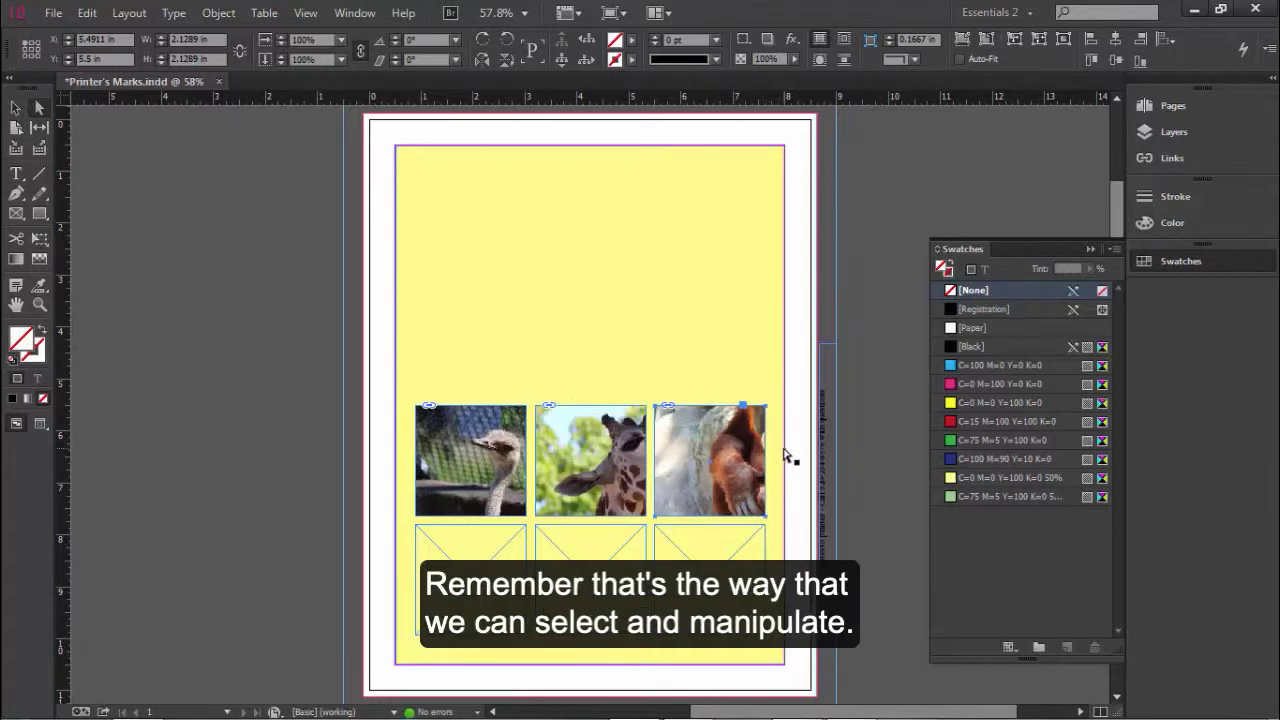
{"action": "left_click", "coordinate": [708, 455]}
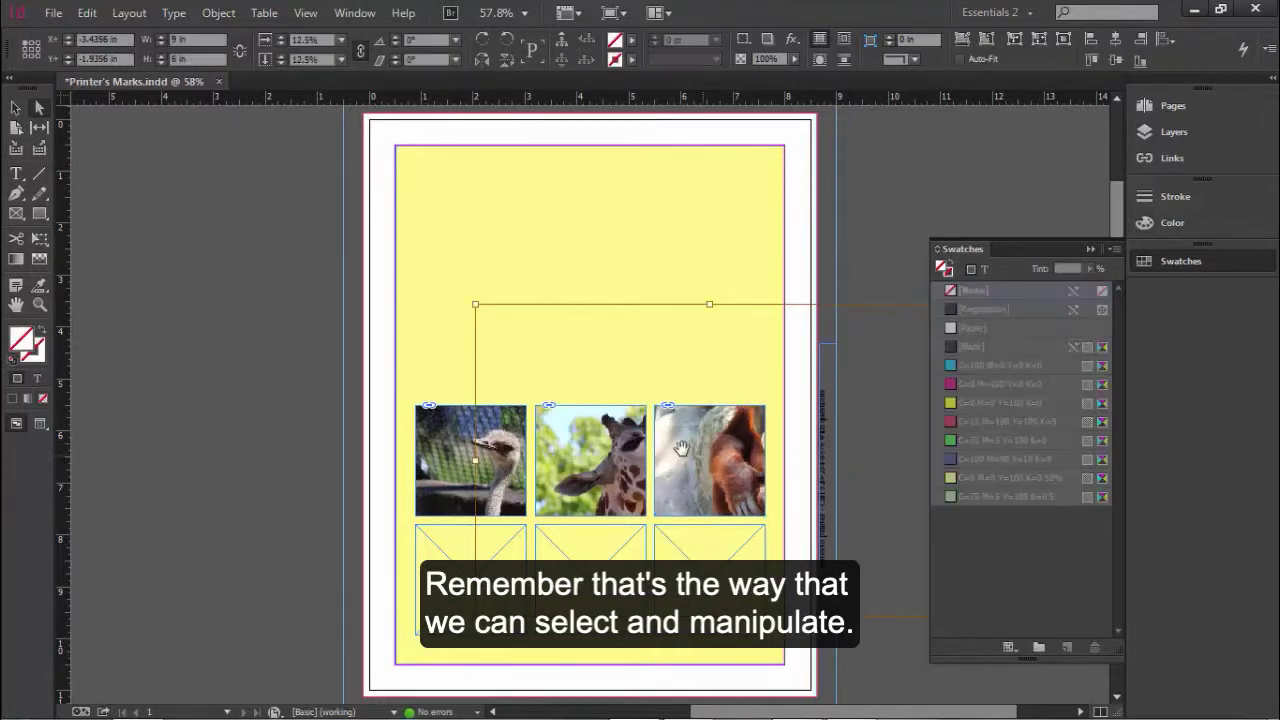
{"action": "mouse_move", "coordinate": [712, 457]}
{"action": "left_mouse_down"}
{"action": "mouse_move", "coordinate": [695, 468]}
{"action": "mouse_move", "coordinate": [713, 479]}
{"action": "left_mouse_up"}
Scale the giraffe photo down to about 6.6 by 4.4 in and reposition it inside its frame to show the head.
{"action": "left_click", "coordinate": [618, 485]}
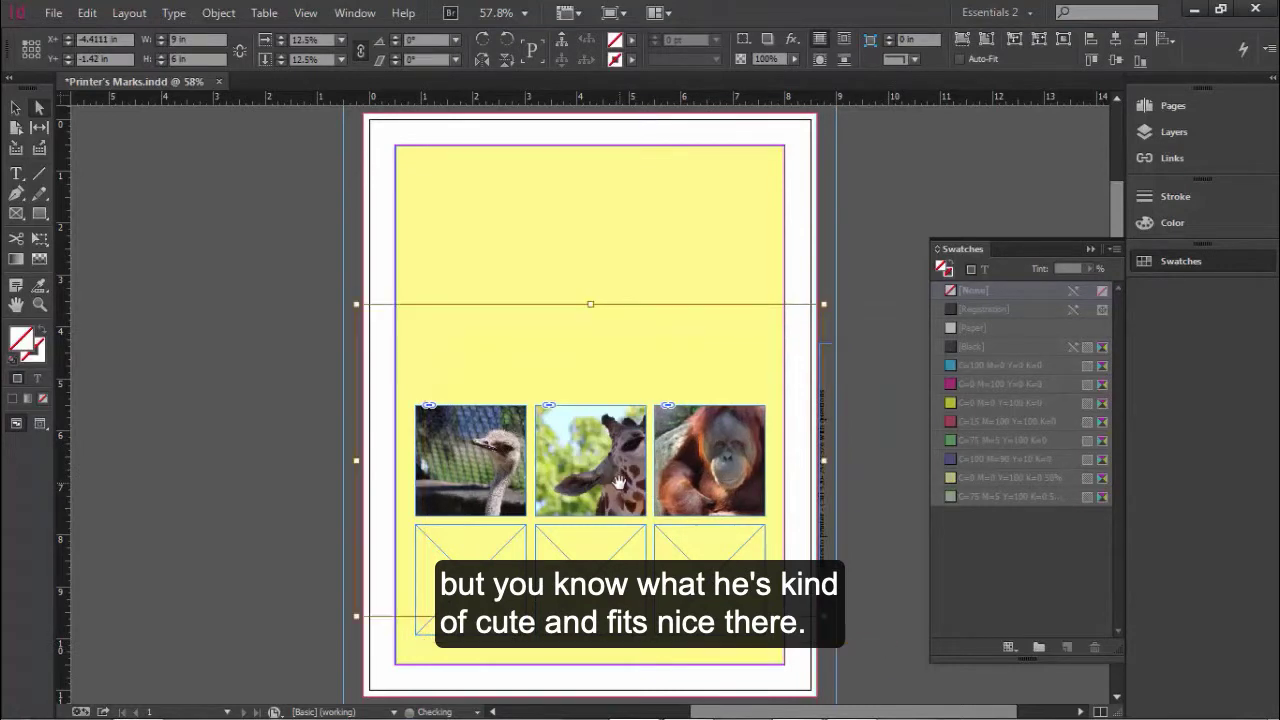
{"action": "left_click_drag", "start_coordinate": [607, 473], "coordinate": [589, 482]}
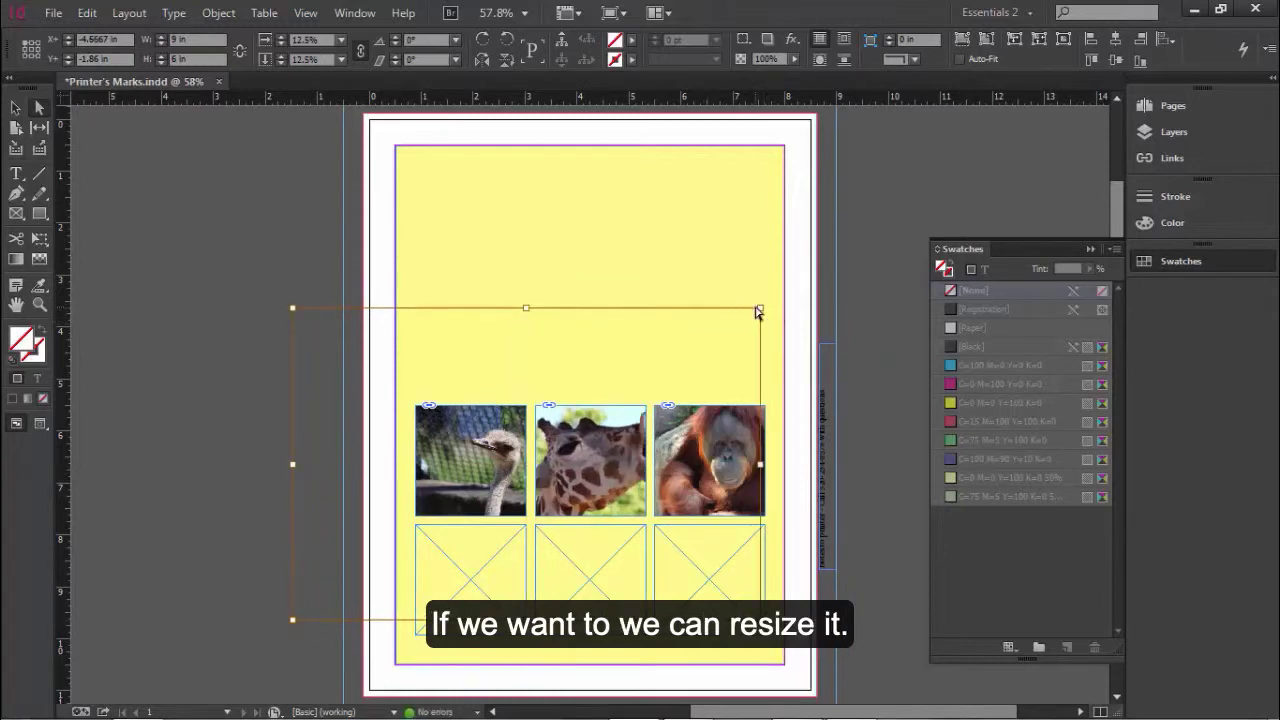
{"action": "left_click_drag", "start_coordinate": [760, 307], "coordinate": [674, 365]}
{"action": "left_click_drag", "start_coordinate": [600, 467], "coordinate": [628, 424]}
{"action": "left_click_drag", "start_coordinate": [709, 334], "coordinate": [670, 359]}
{"action": "left_click_drag", "start_coordinate": [615, 459], "coordinate": [641, 448]}
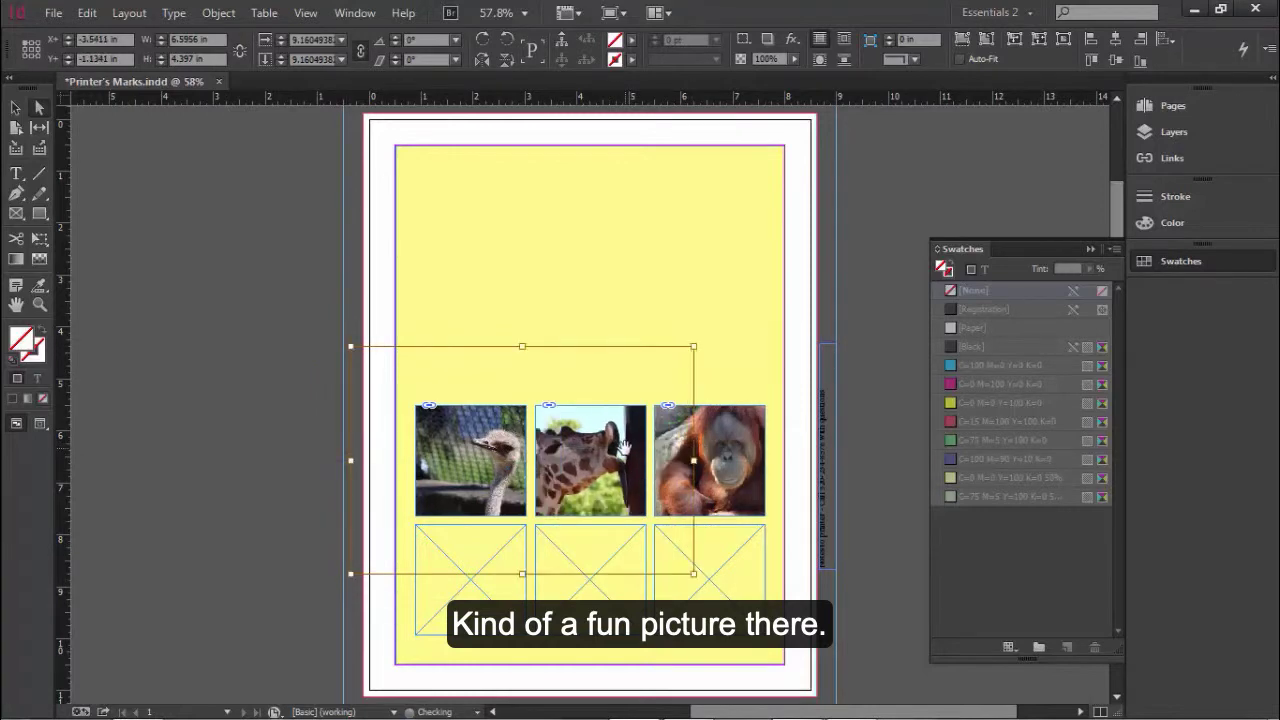
Enlarge the ostrich photo within its frame, reposition it to show the head and neck, and deselect everything.
{"action": "left_click", "coordinate": [480, 490]}
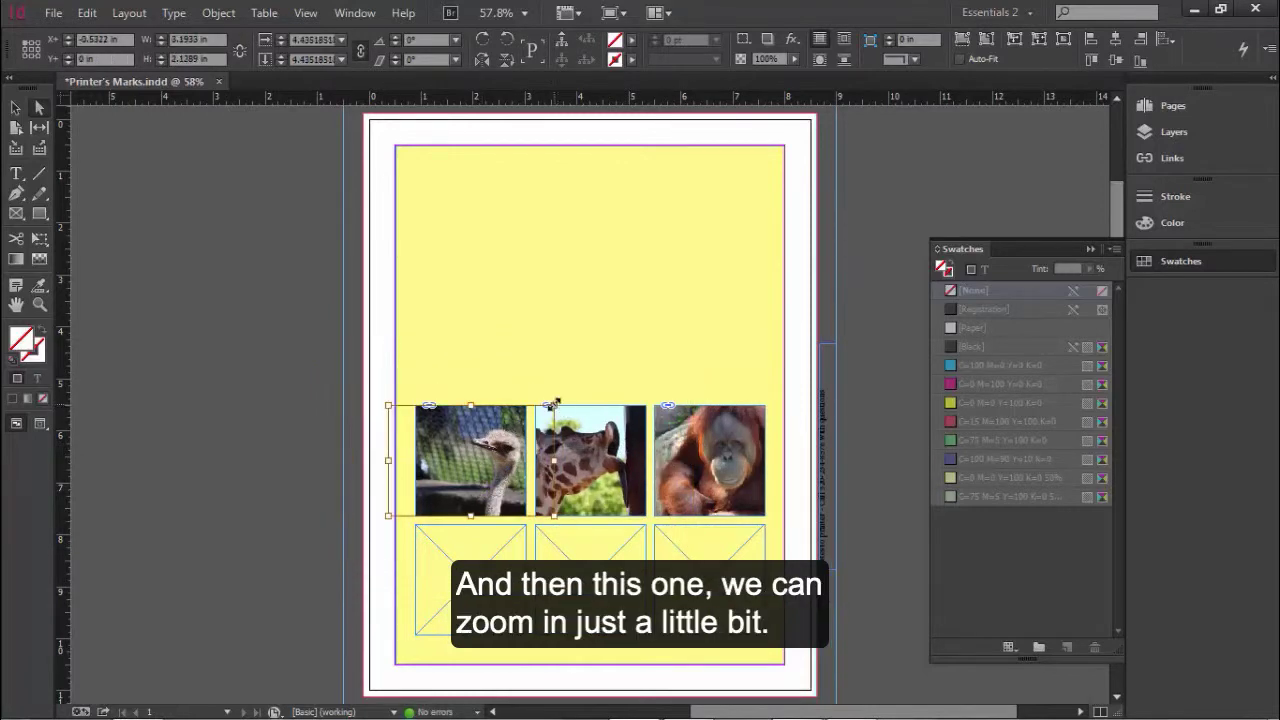
{"action": "left_click", "coordinate": [554, 403], "text": "shift"}
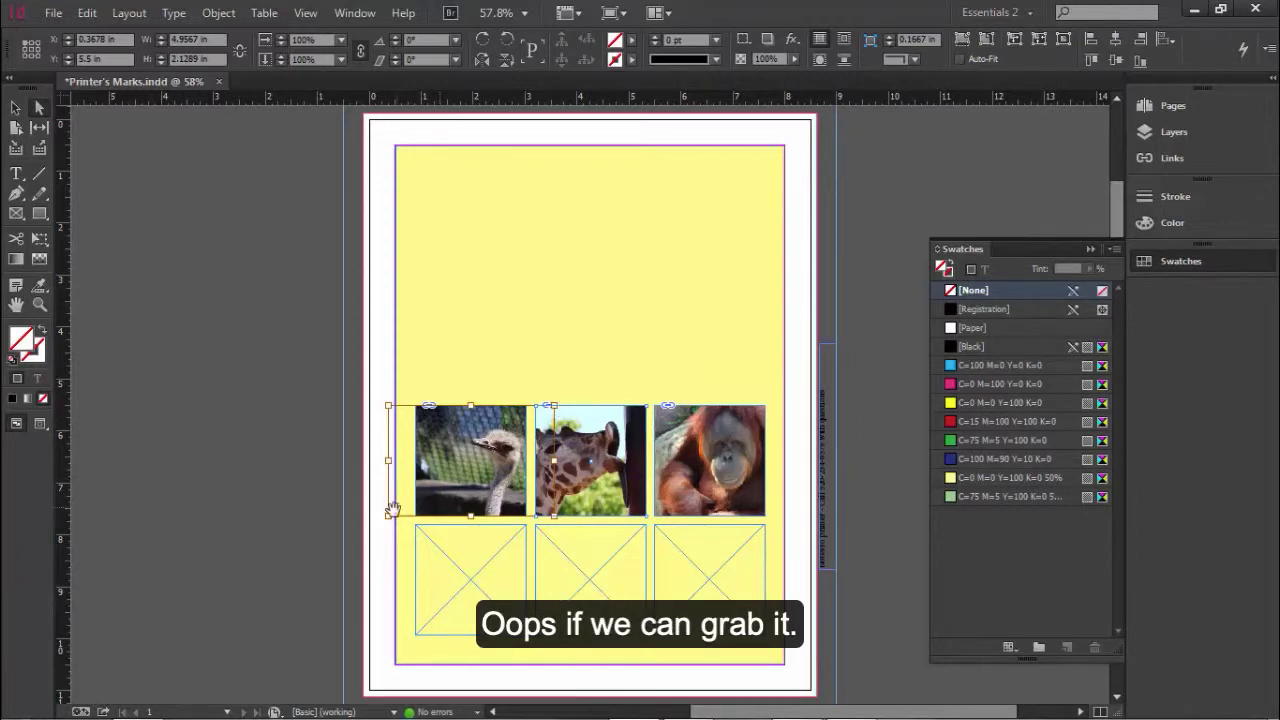
{"action": "left_click_drag", "start_coordinate": [391, 511], "coordinate": [320, 558]}
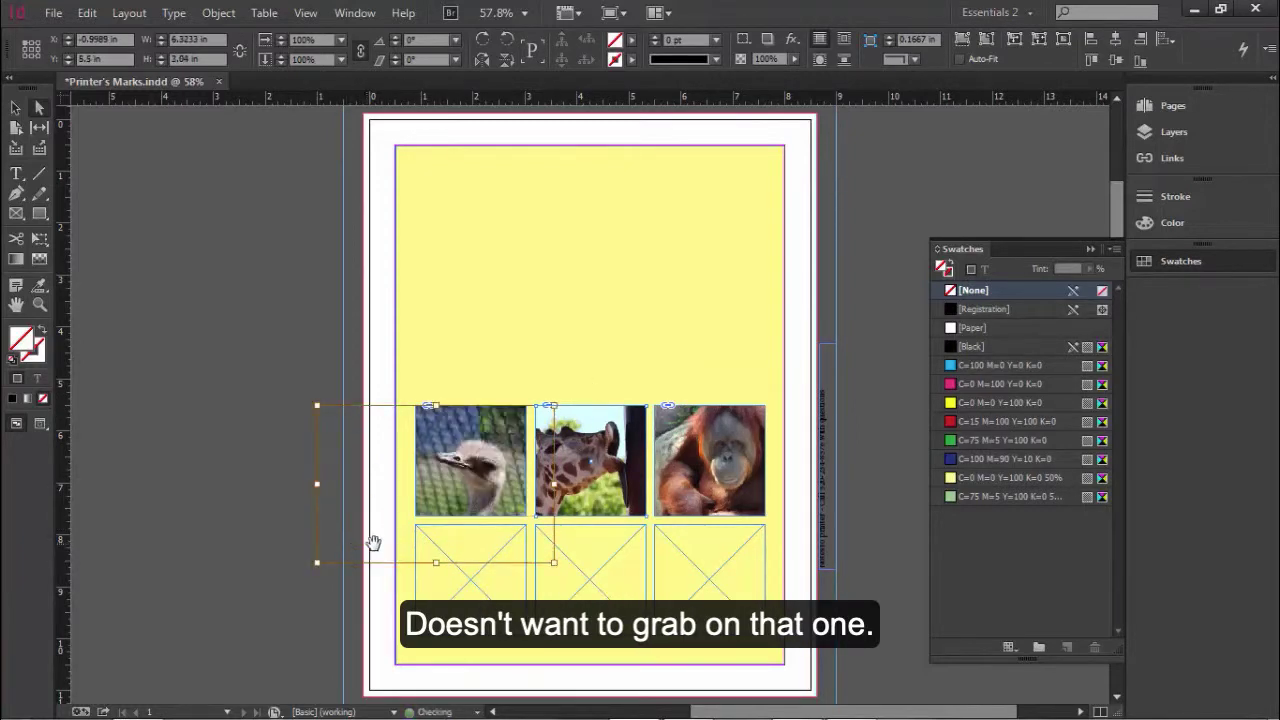
{"action": "left_click", "coordinate": [386, 531]}
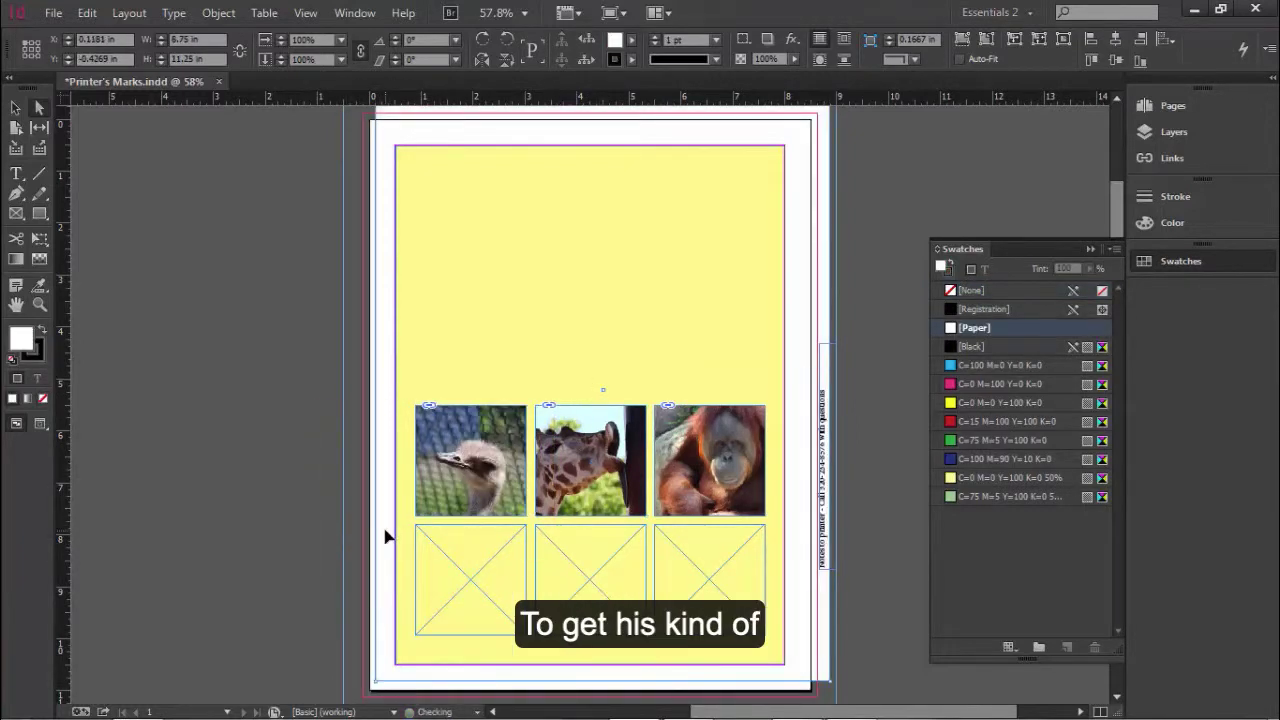
{"action": "left_click_drag", "start_coordinate": [460, 474], "coordinate": [482, 450]}
{"action": "left_click", "coordinate": [472, 485]}
{"action": "left_click", "coordinate": [257, 588]}
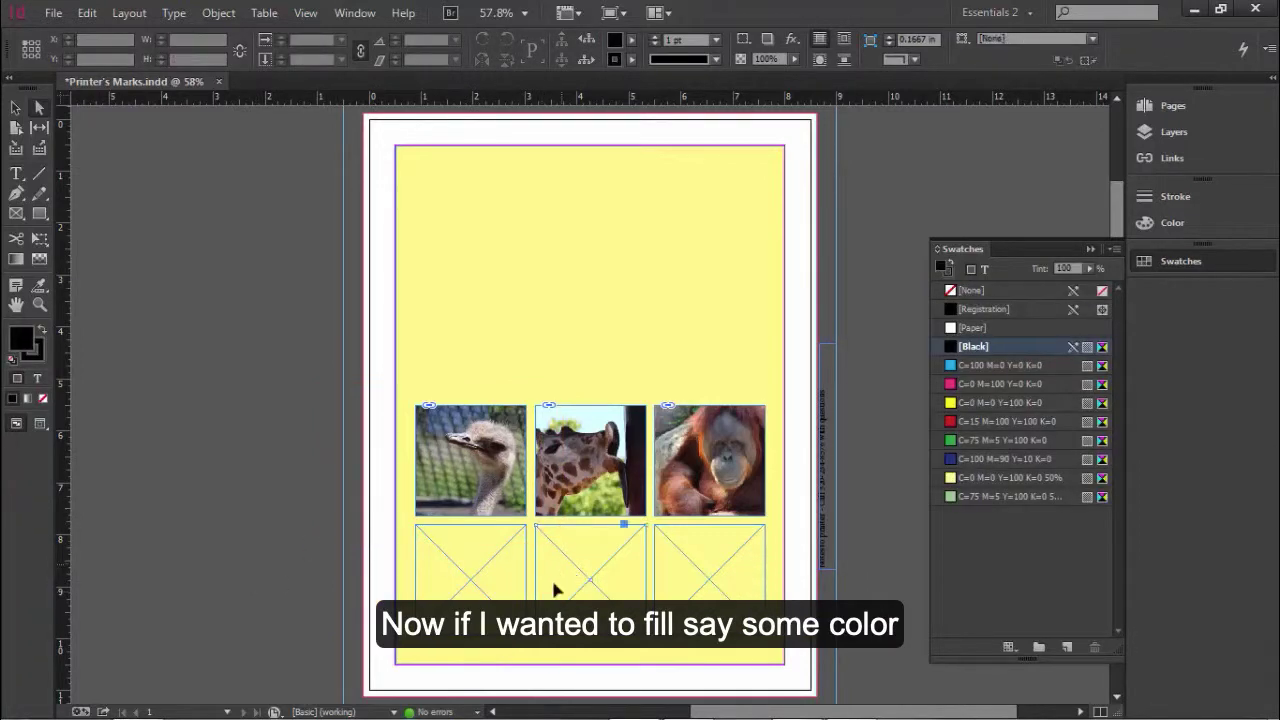
With the lower middle frame selected, find the kitchen theme in Adobe Color Themes and add it to the document's swatches.
{"action": "left_click", "coordinate": [623, 525]}
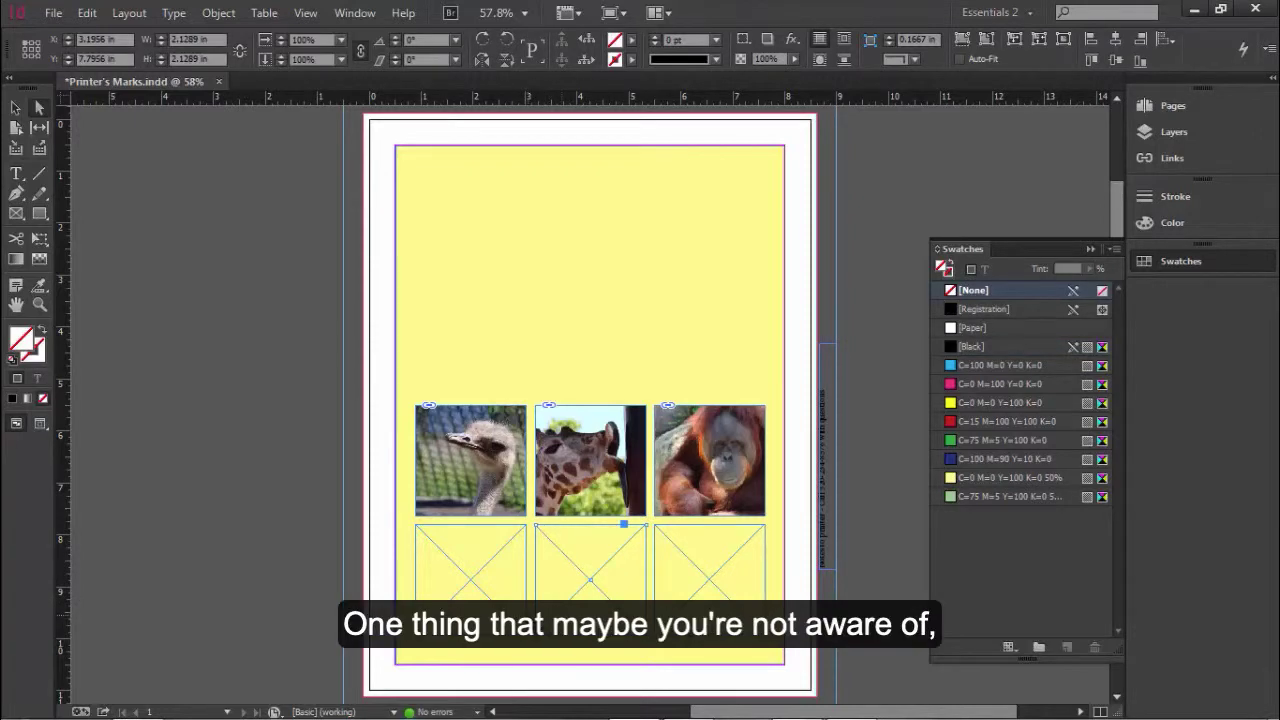
{"action": "left_click", "coordinate": [356, 16]}
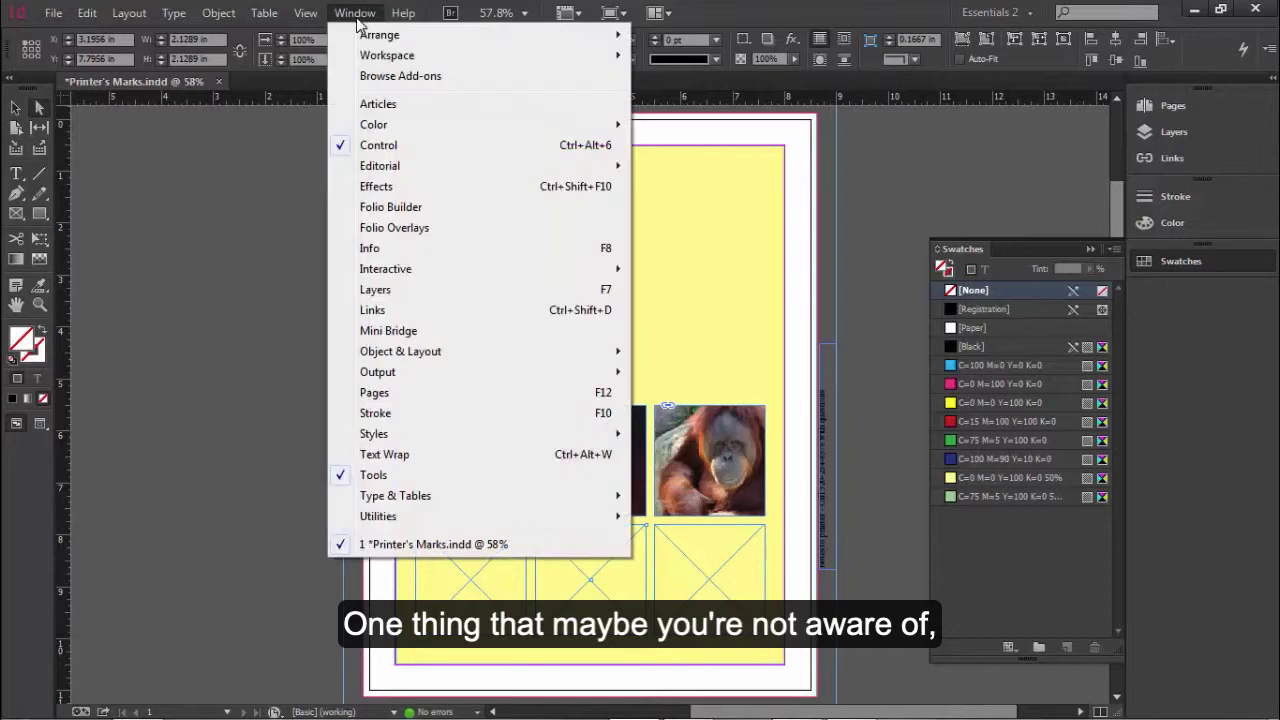
{"action": "mouse_move", "coordinate": [408, 131]}
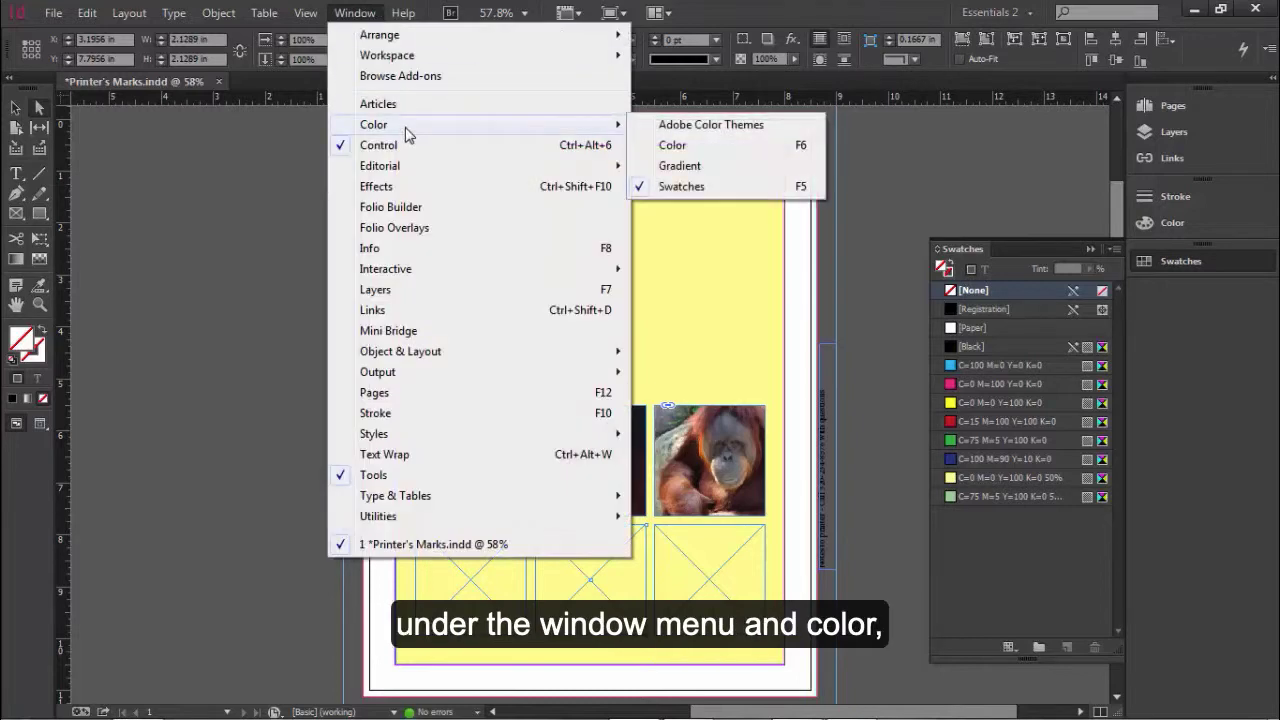
{"action": "left_click", "coordinate": [697, 127]}
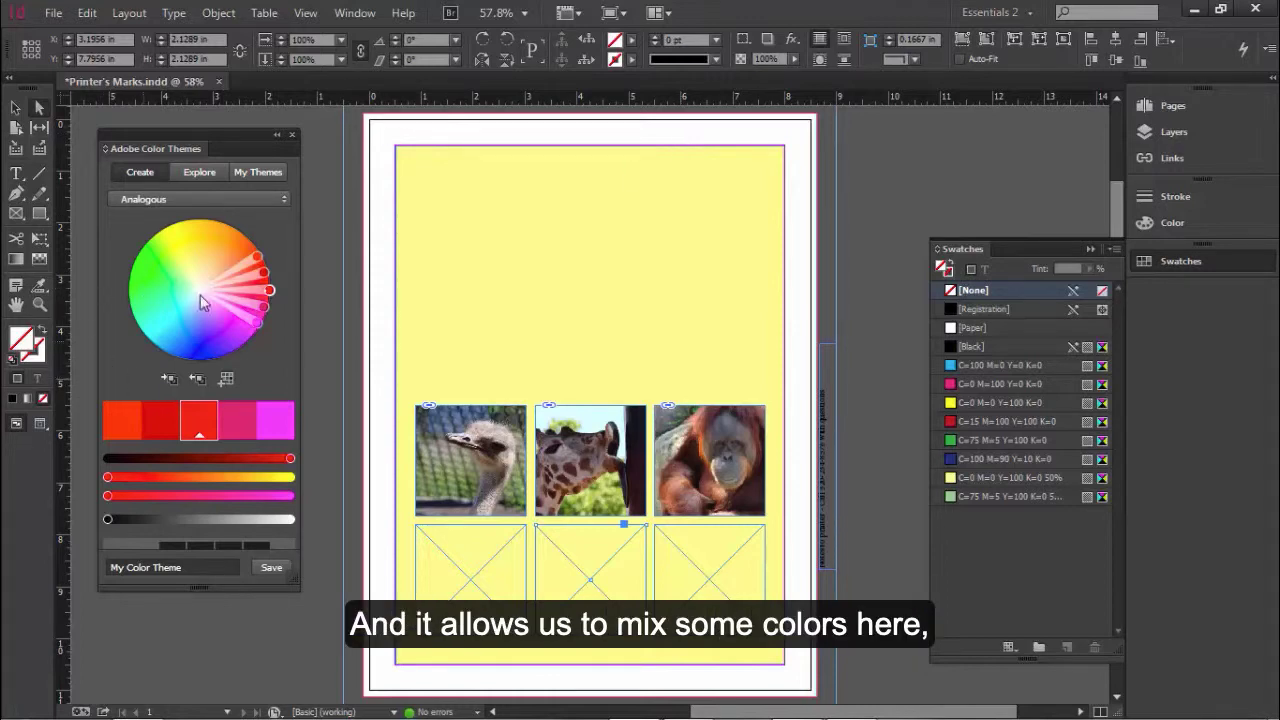
{"action": "left_click", "coordinate": [198, 174]}
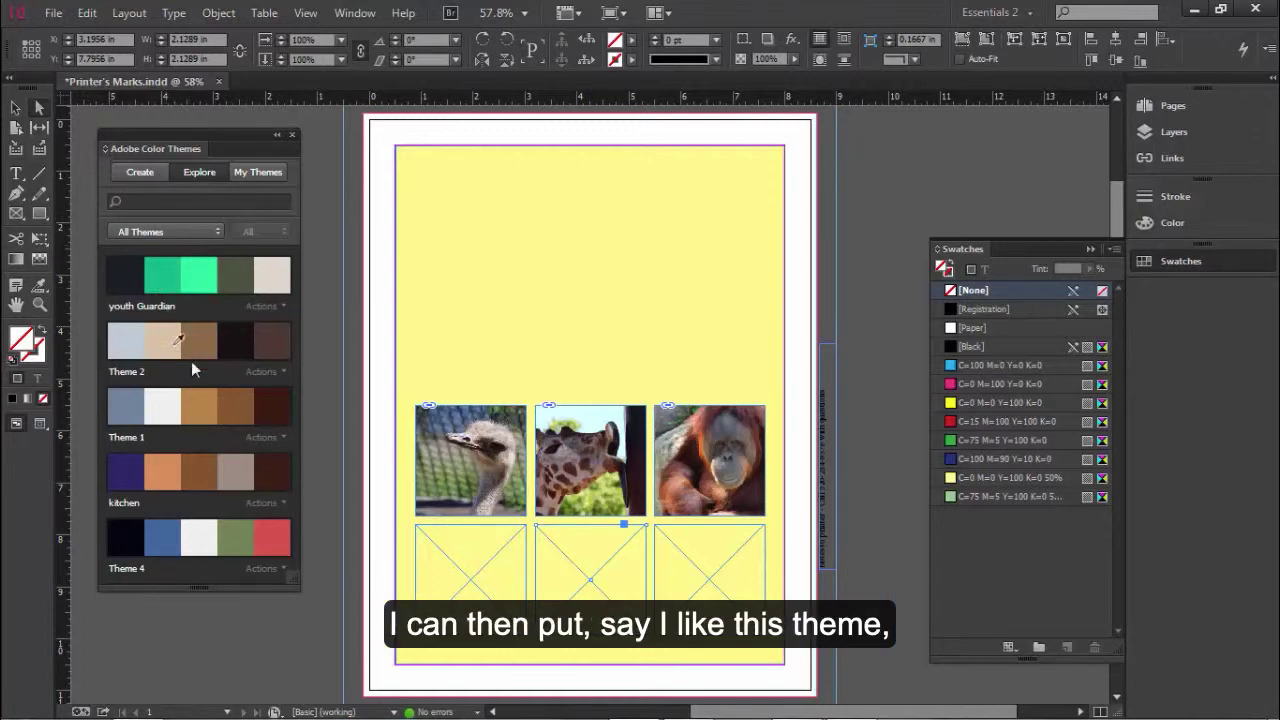
{"action": "left_click", "coordinate": [280, 503]}
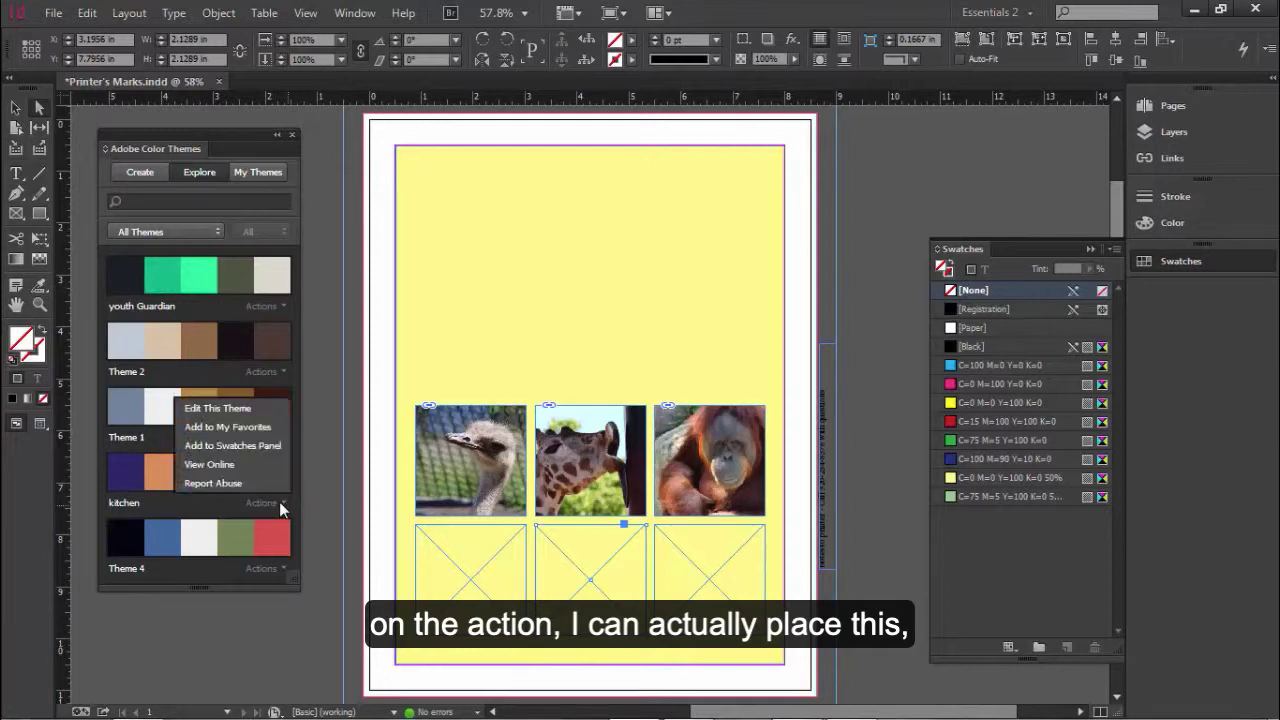
{"action": "left_click", "coordinate": [236, 448]}
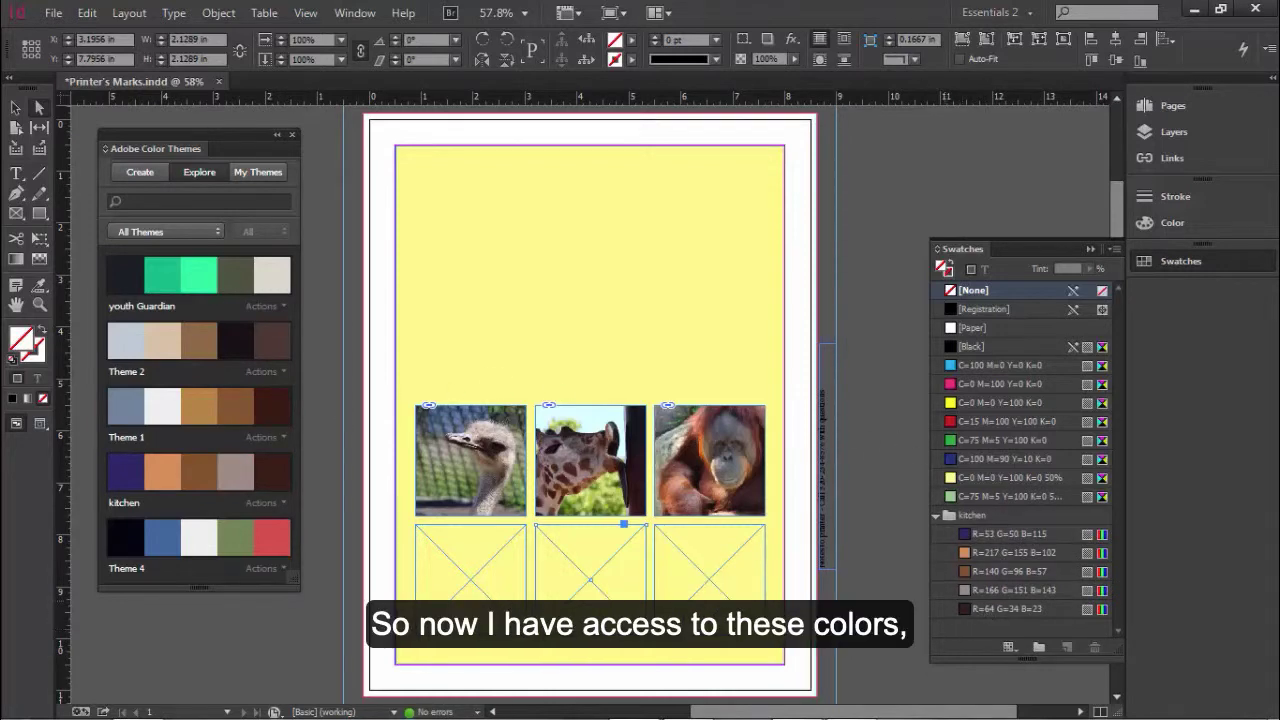
Fill the lower frames with kitchen swatches: middle R=53 G=50 B=115, right R=217 G=155 B=102, left R=166 G=151 B=143.
{"action": "left_click", "coordinate": [999, 533]}
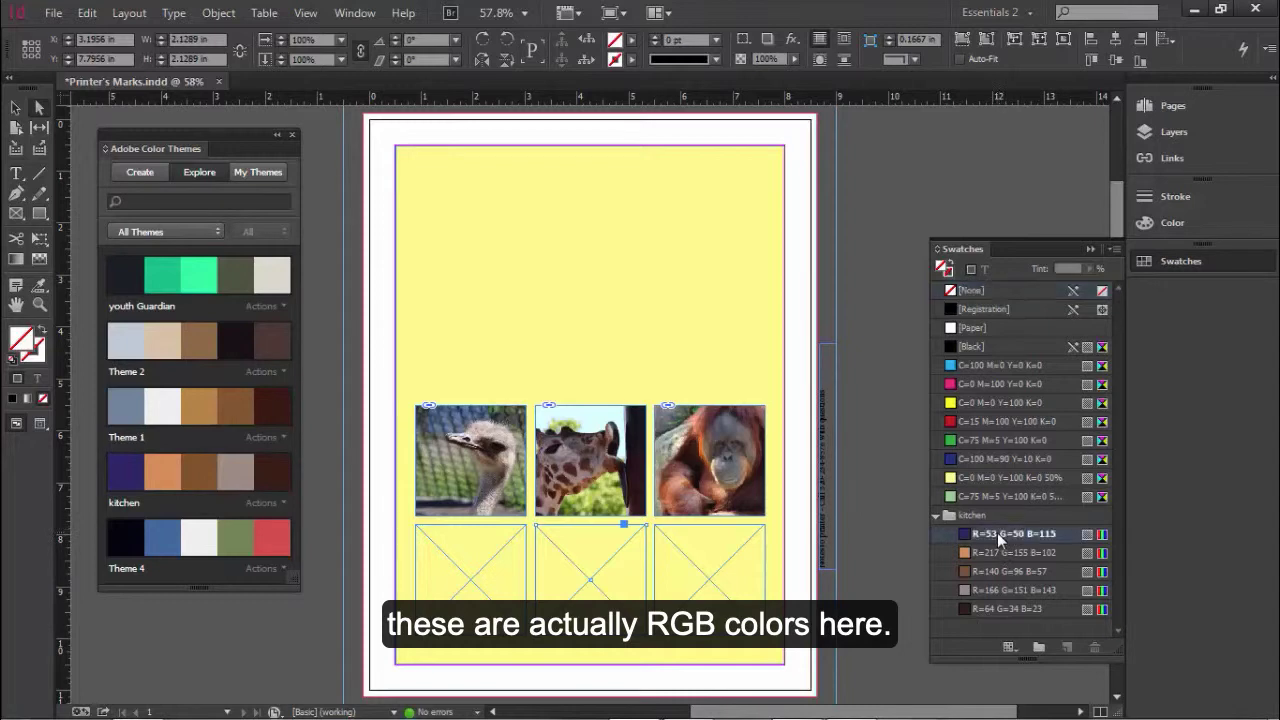
{"action": "left_click", "coordinate": [724, 600]}
{"action": "left_click", "coordinate": [1044, 554]}
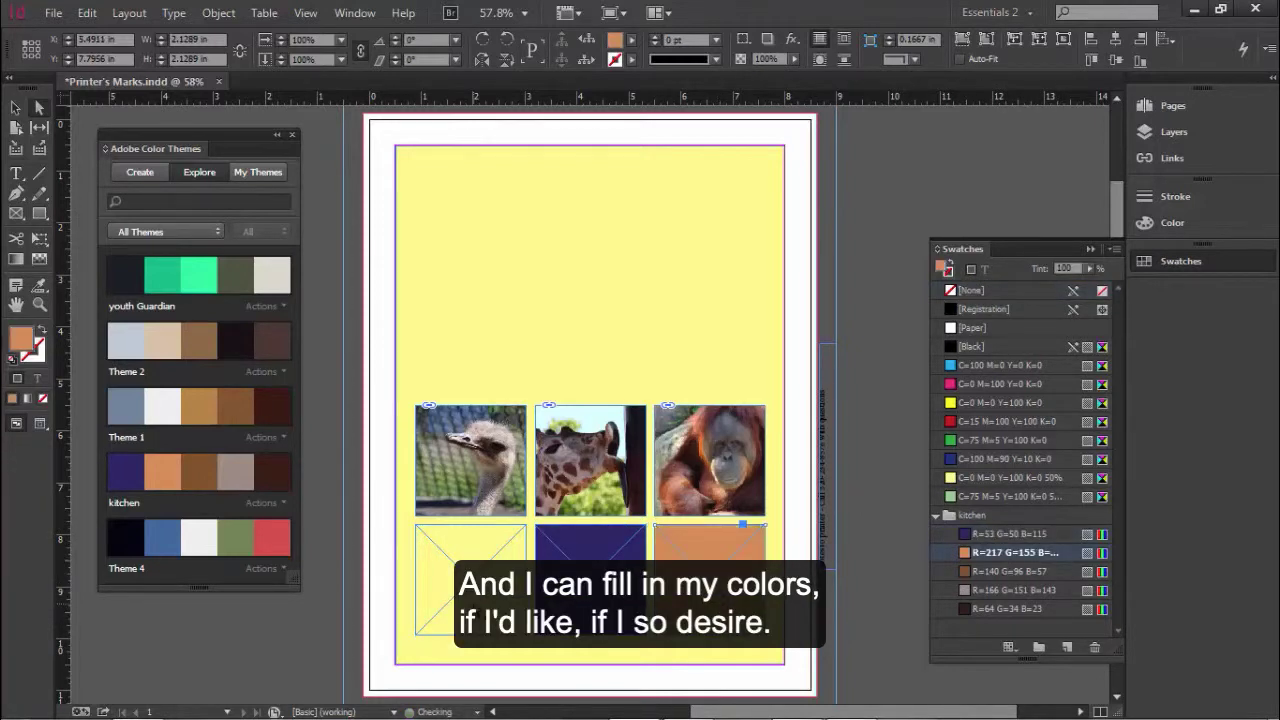
{"action": "left_click", "coordinate": [477, 614]}
{"action": "left_click", "coordinate": [999, 591]}
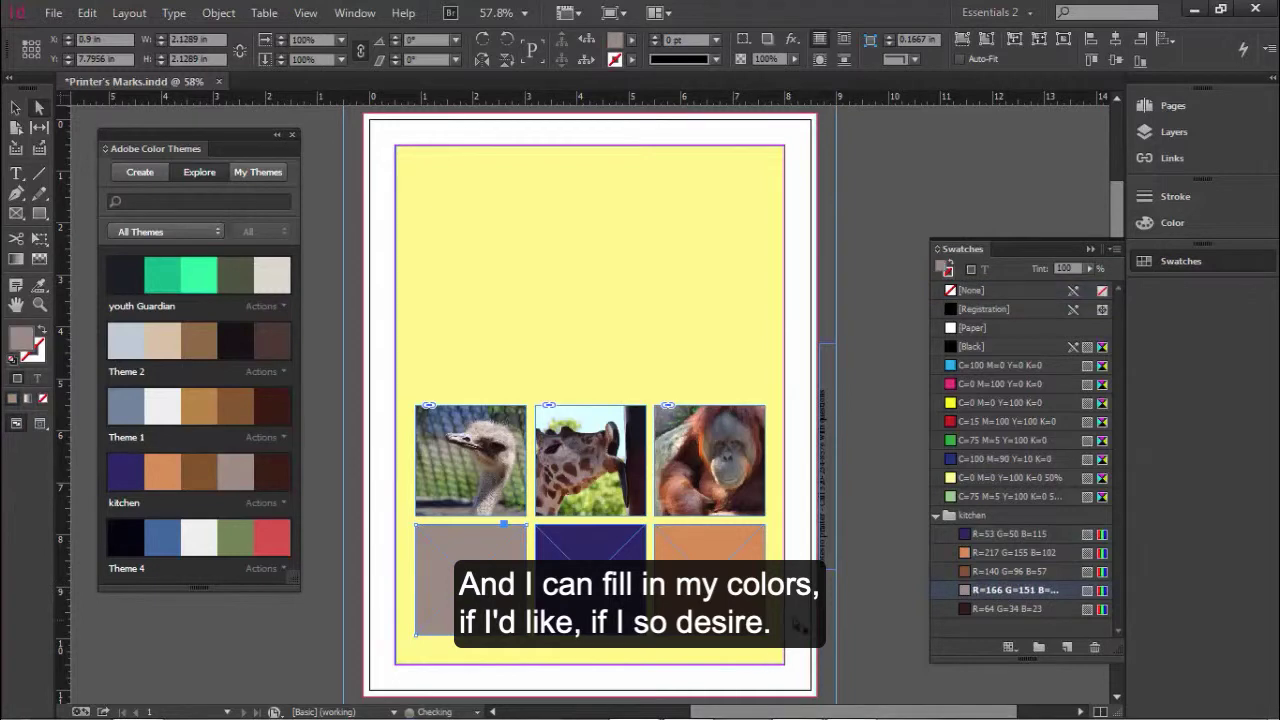
{"action": "left_click", "coordinate": [886, 453]}
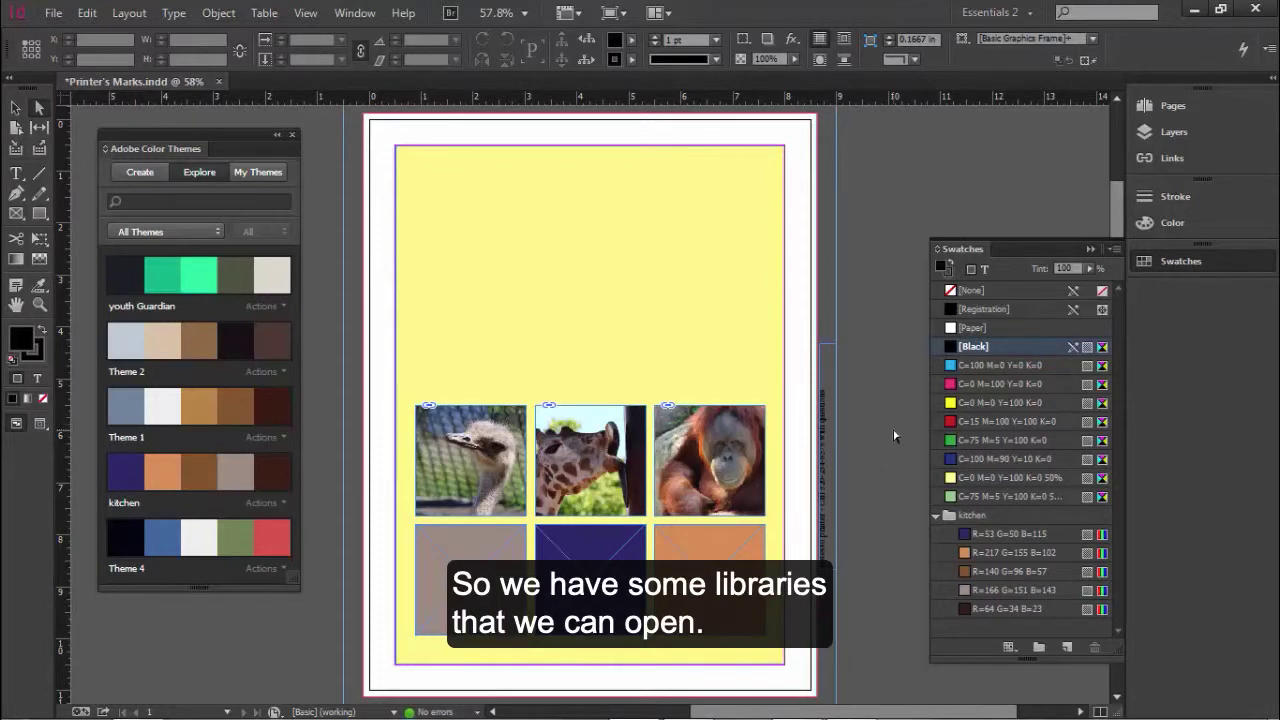
{"action": "left_click", "coordinate": [340, 16]}
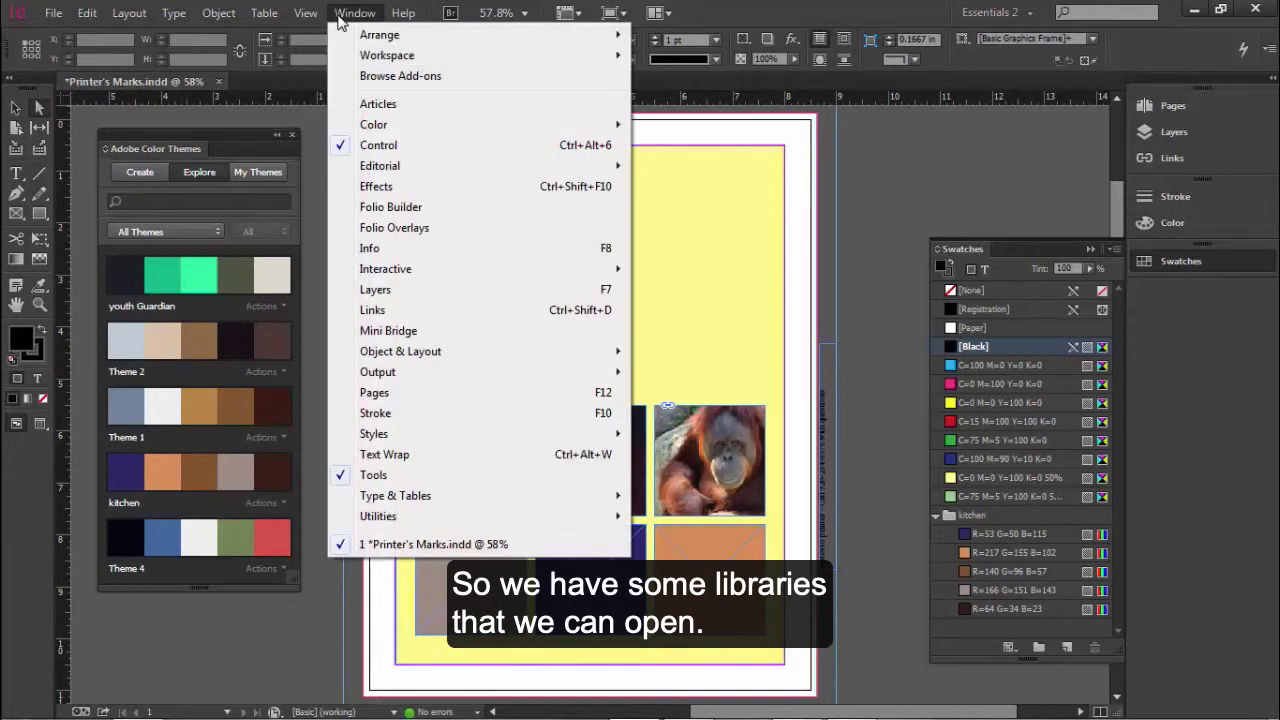
{"action": "mouse_move", "coordinate": [414, 128]}
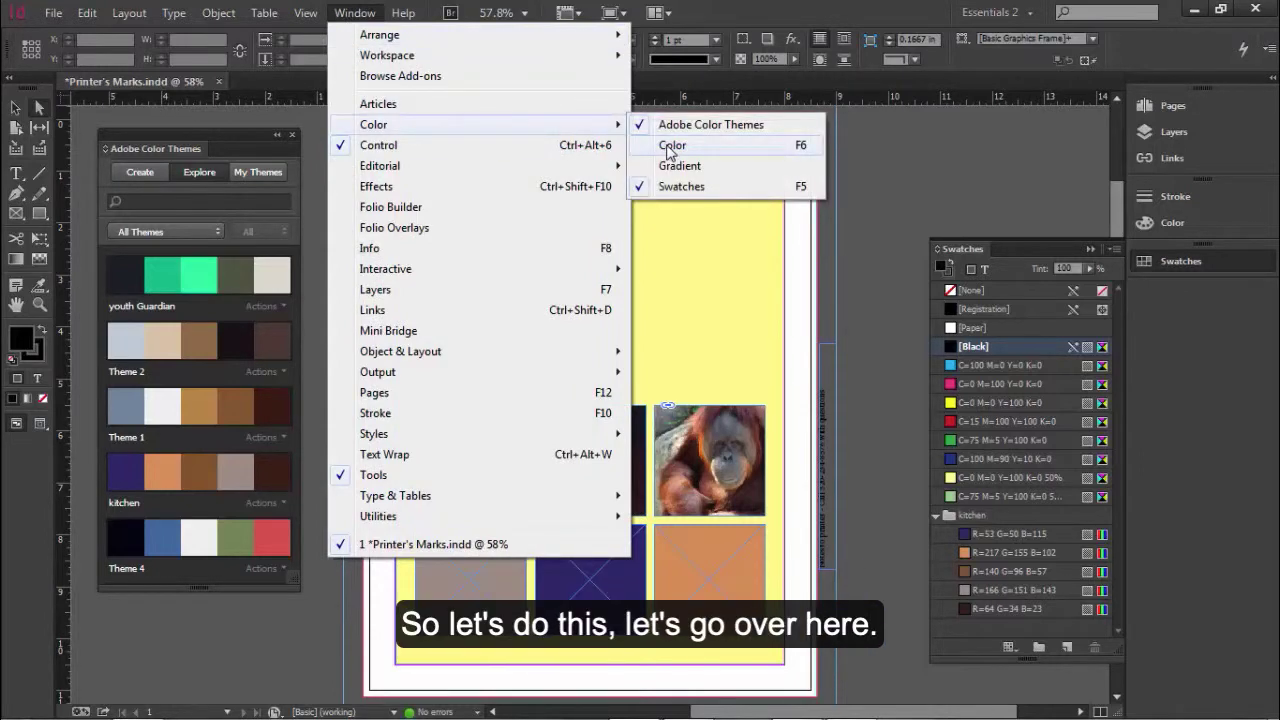
{"action": "left_click", "coordinate": [1001, 219]}
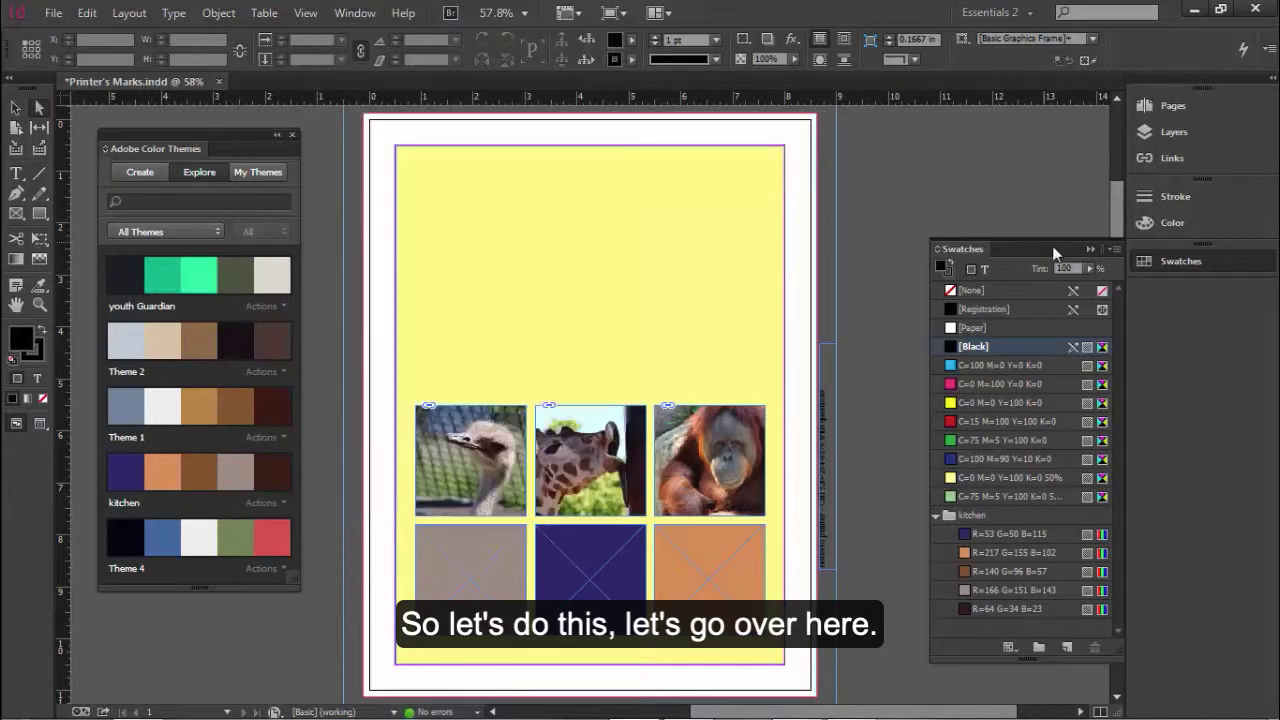
Create a new color swatch, choosing Spot type and the PANTONE+ CMYK Coated library, and add the gray PANTONE P 179-13 C.
{"action": "left_click", "coordinate": [1110, 247]}
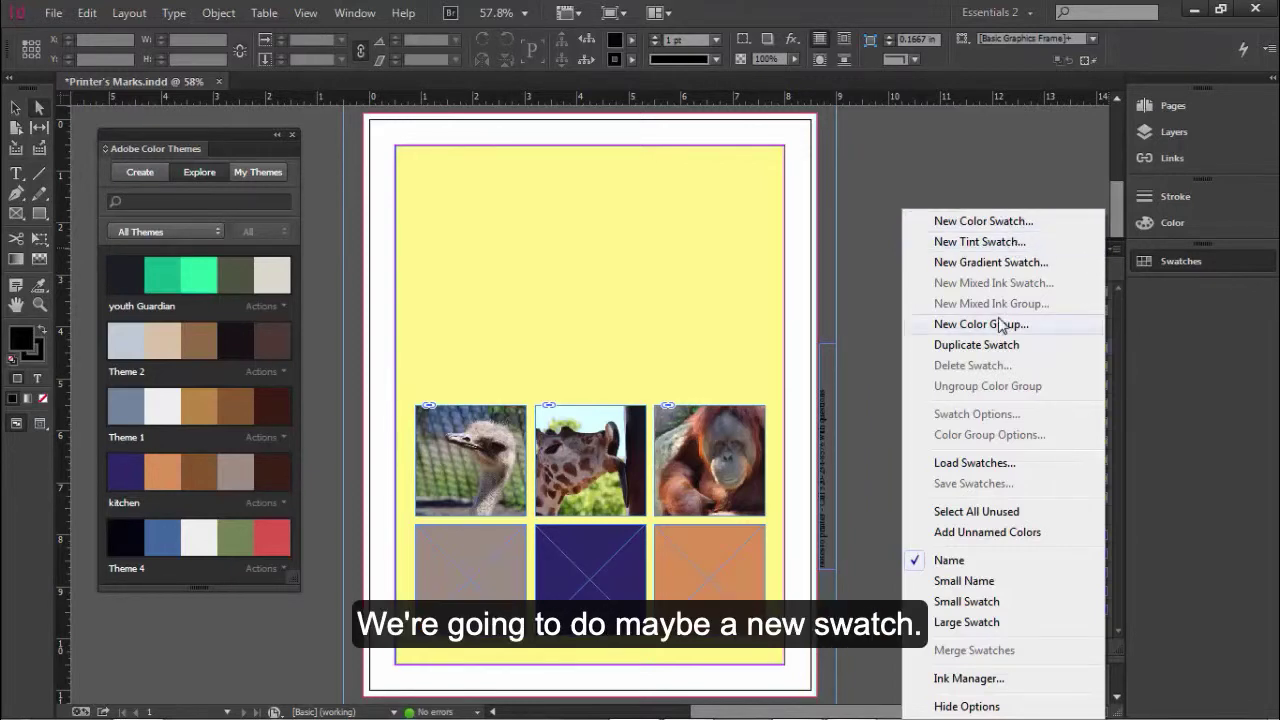
{"action": "left_click", "coordinate": [1000, 222]}
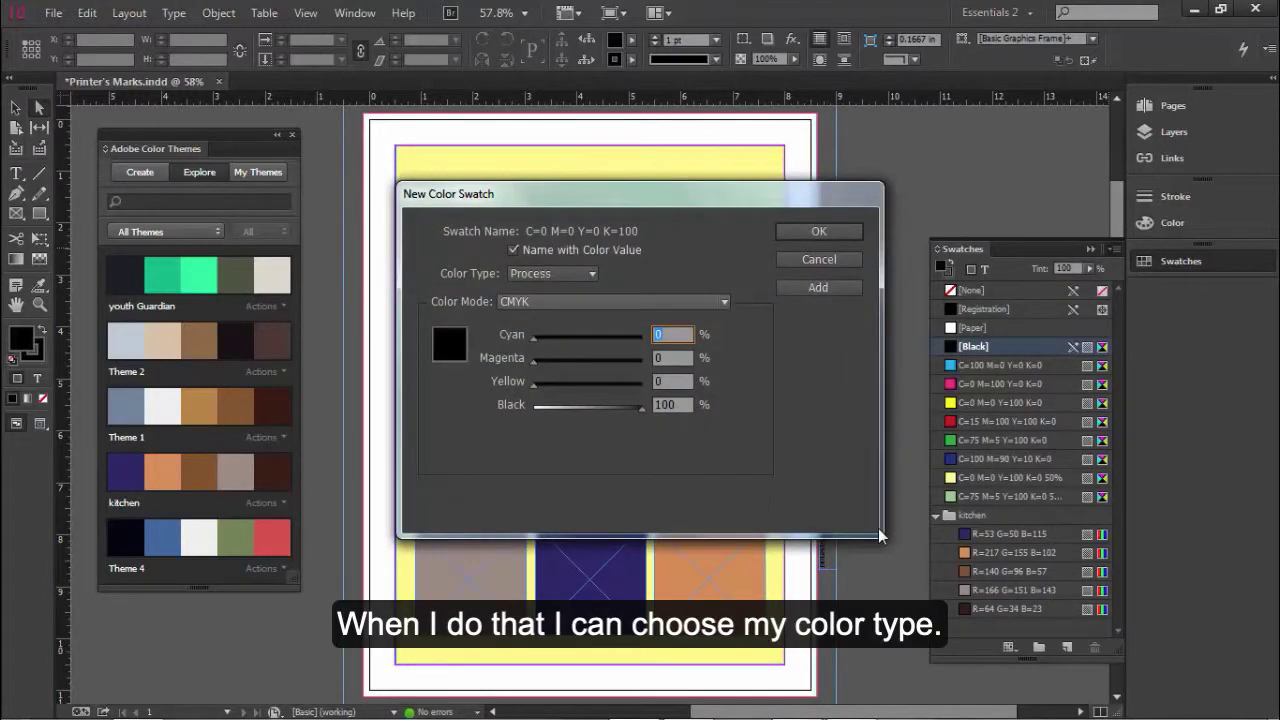
{"action": "left_click", "coordinate": [552, 273]}
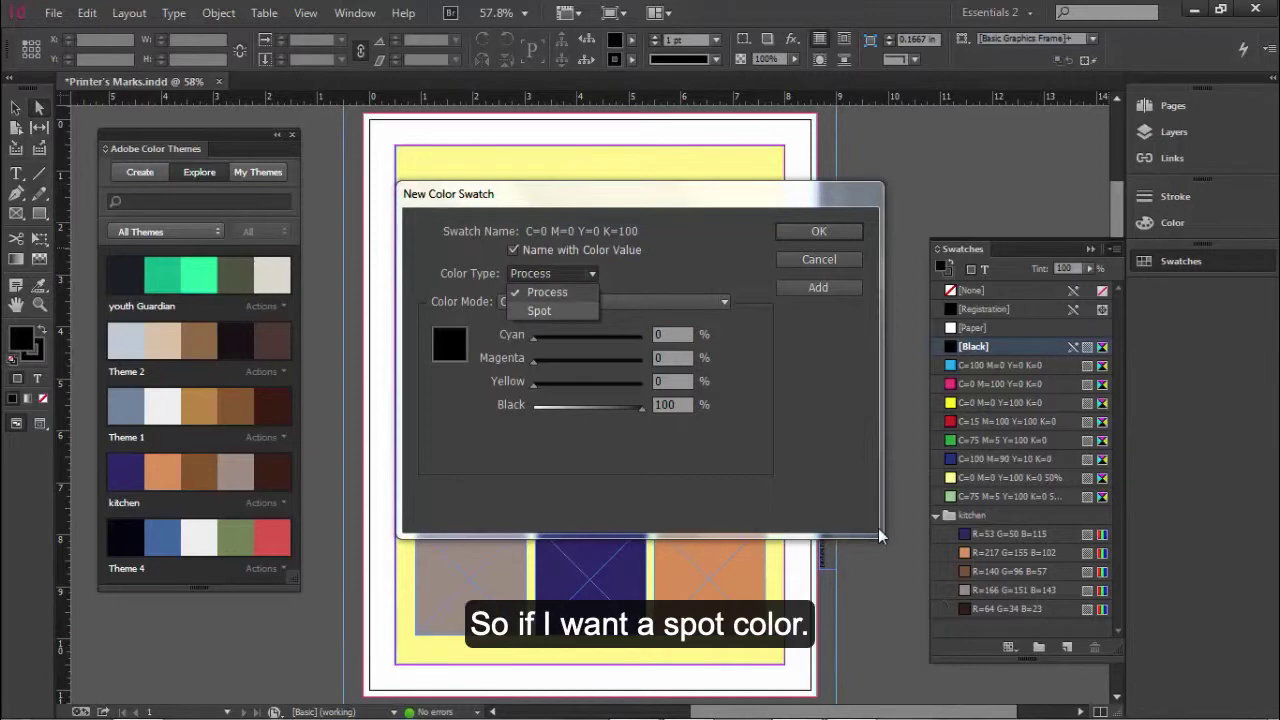
{"action": "left_click", "coordinate": [539, 310]}
{"action": "left_click", "coordinate": [613, 301]}
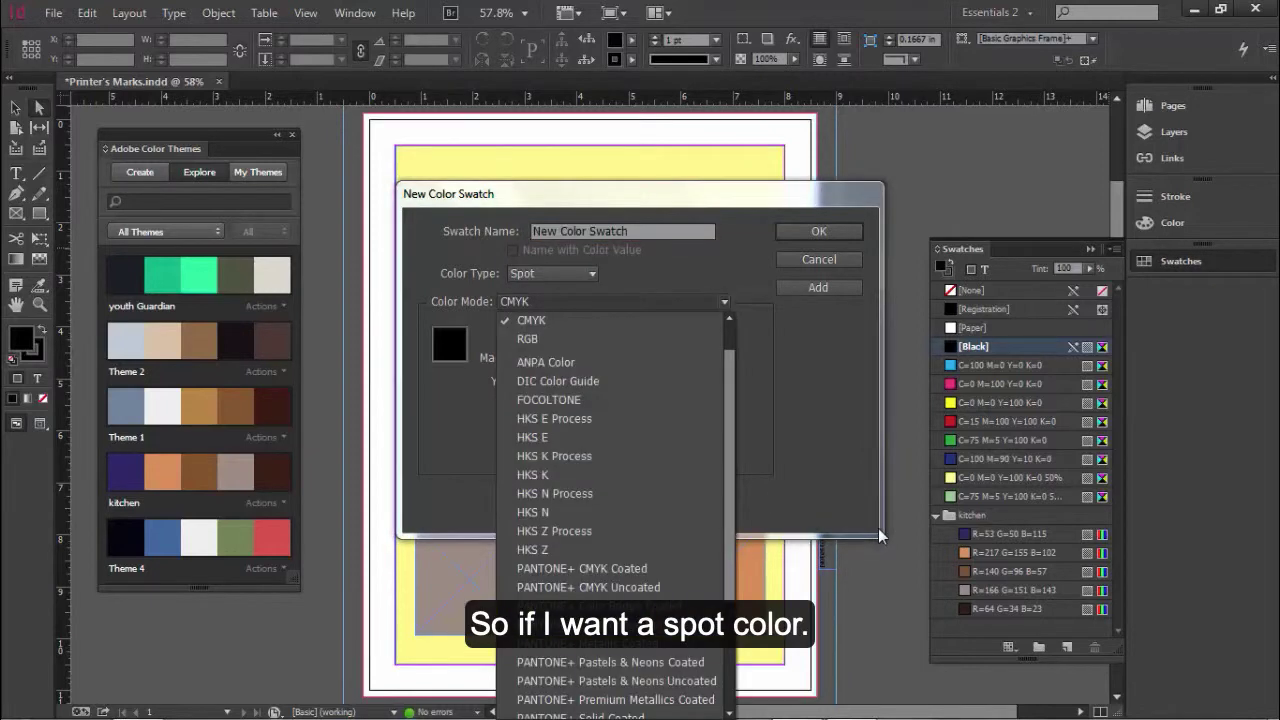
{"action": "scroll", "coordinate": [612, 480], "scroll_direction": "down", "scroll_amount": 3}
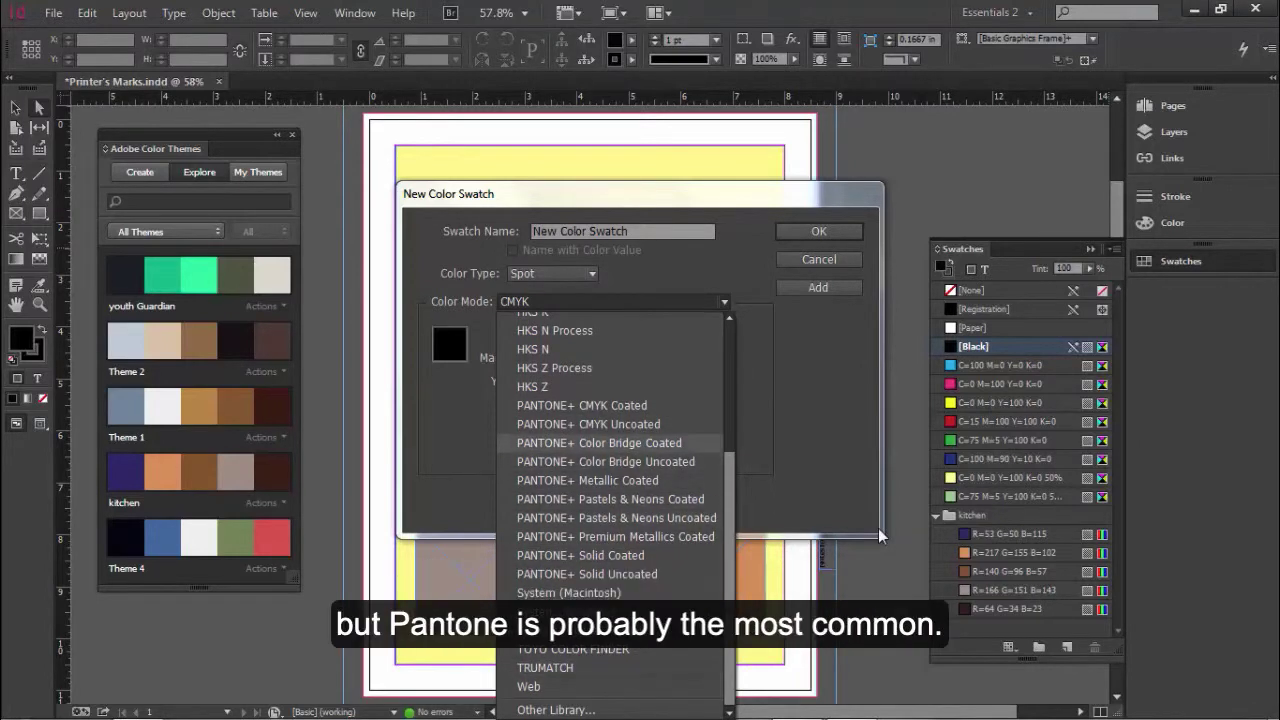
{"action": "left_click", "coordinate": [582, 405]}
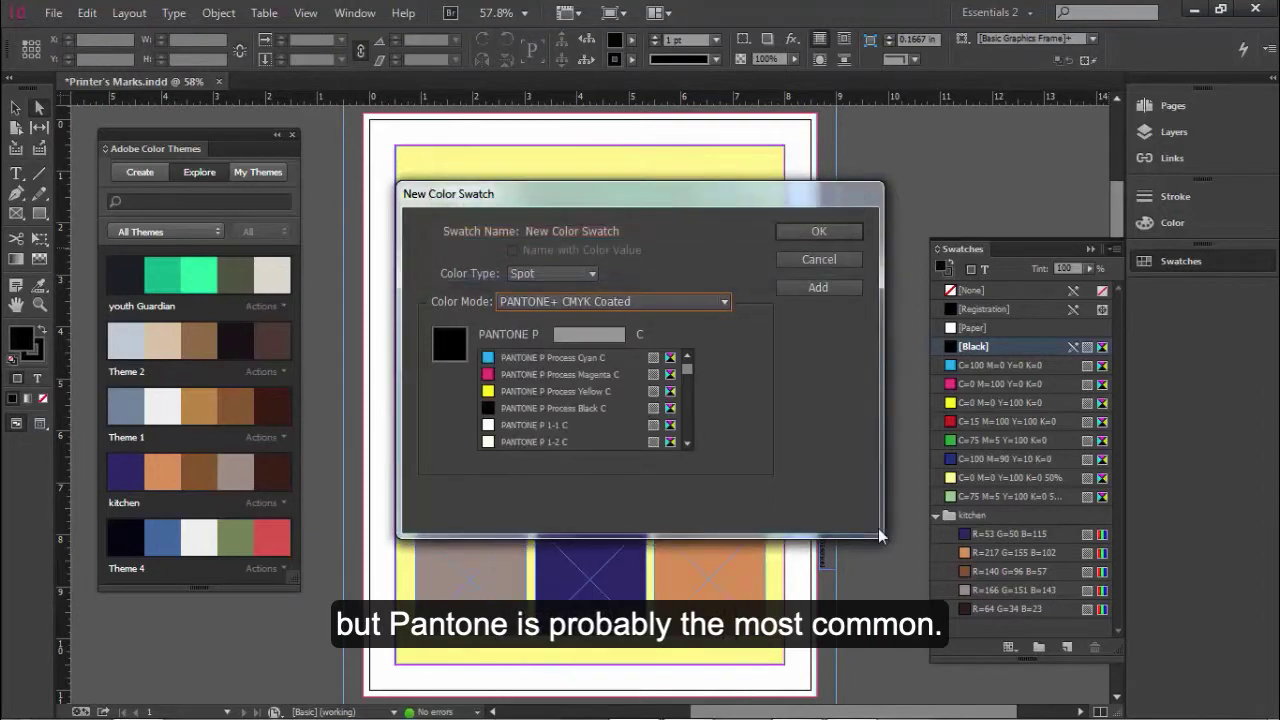
{"action": "left_click_drag", "start_coordinate": [687, 369], "coordinate": [687, 430]}
{"action": "left_click", "coordinate": [541, 391]}
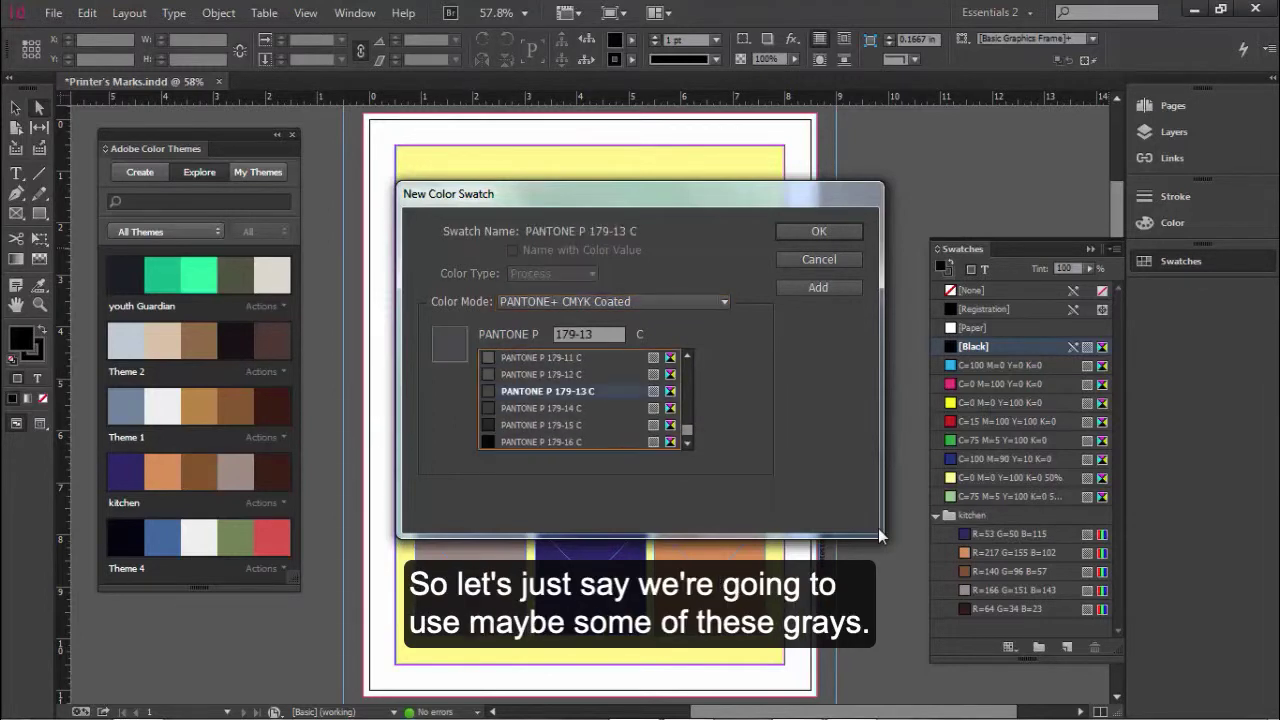
{"action": "left_click", "coordinate": [818, 287]}
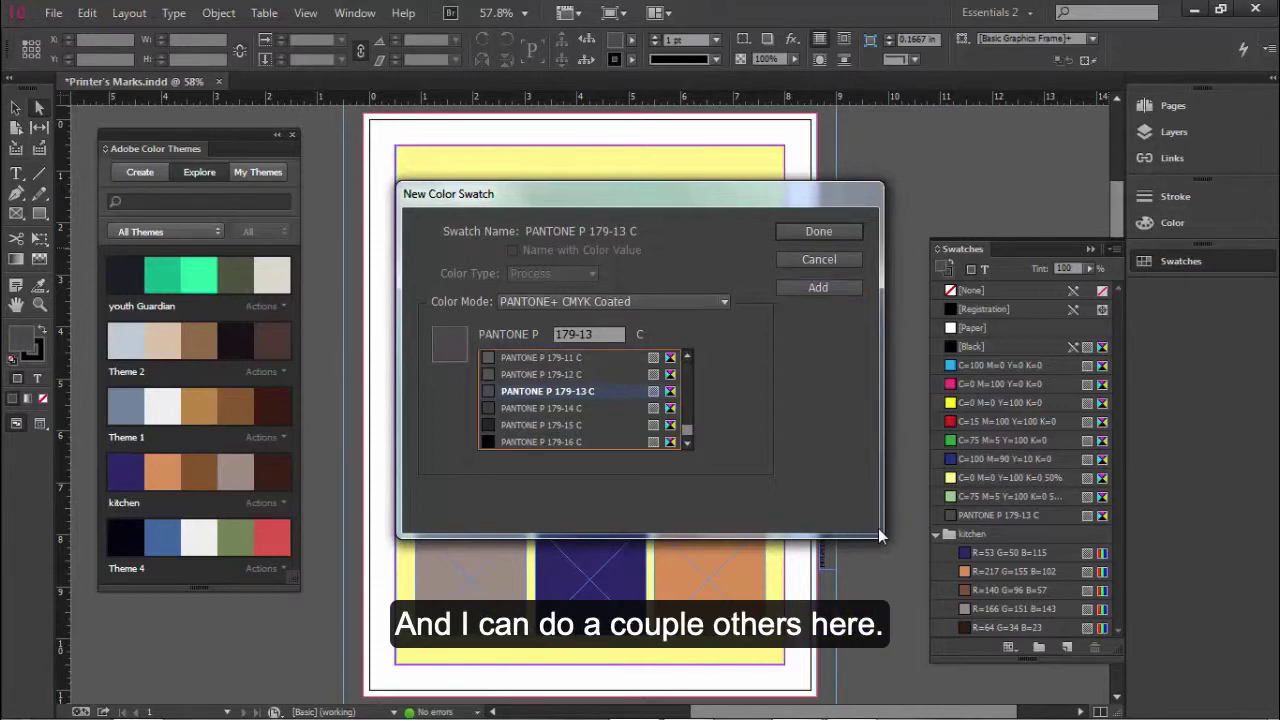
Add PANTONE P 36-9 C from the same library as another swatch and finish creating swatches.
{"action": "scroll", "coordinate": [585, 399], "scroll_direction": "up", "scroll_amount": 4}
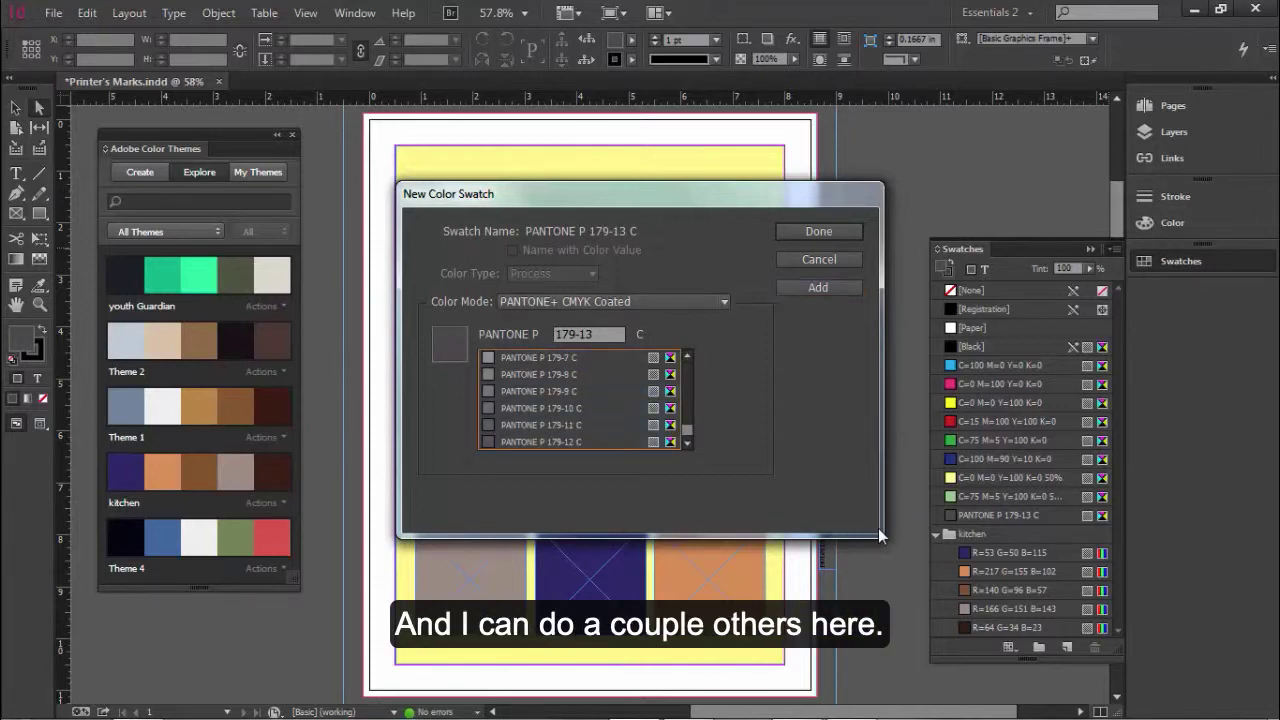
{"action": "scroll", "coordinate": [585, 399], "scroll_direction": "up", "scroll_amount": 15}
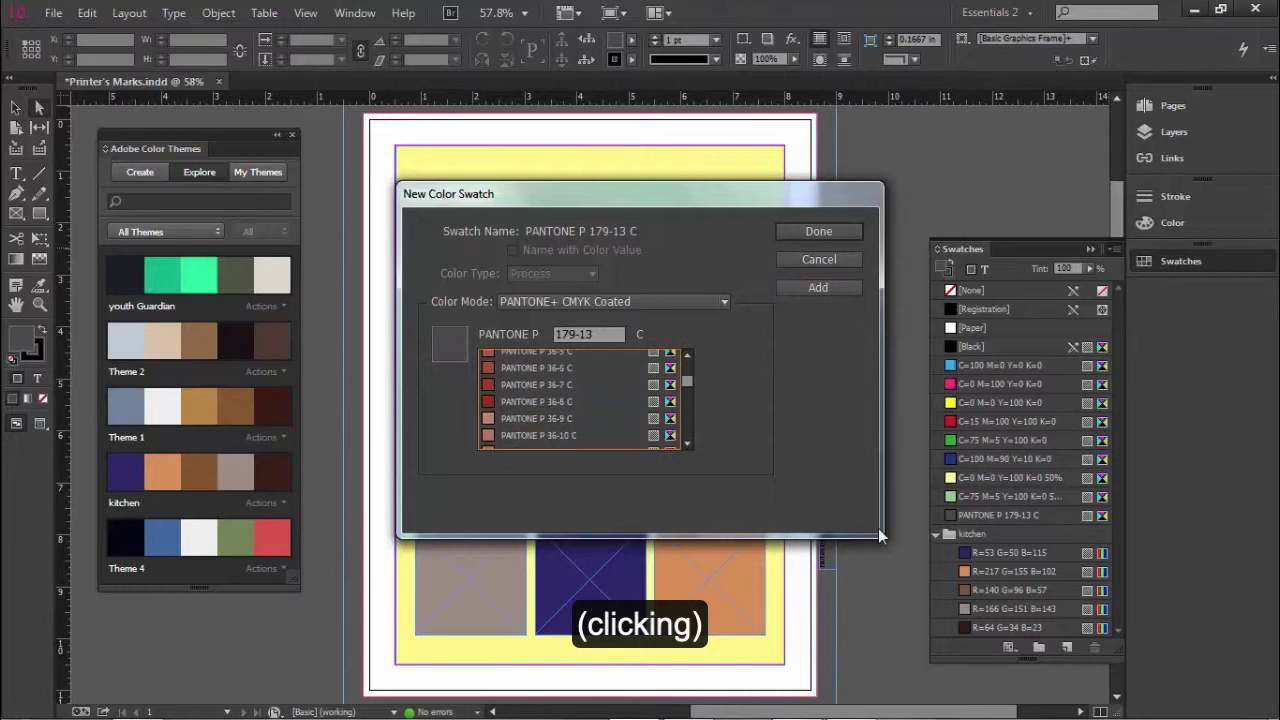
{"action": "left_click", "coordinate": [548, 418]}
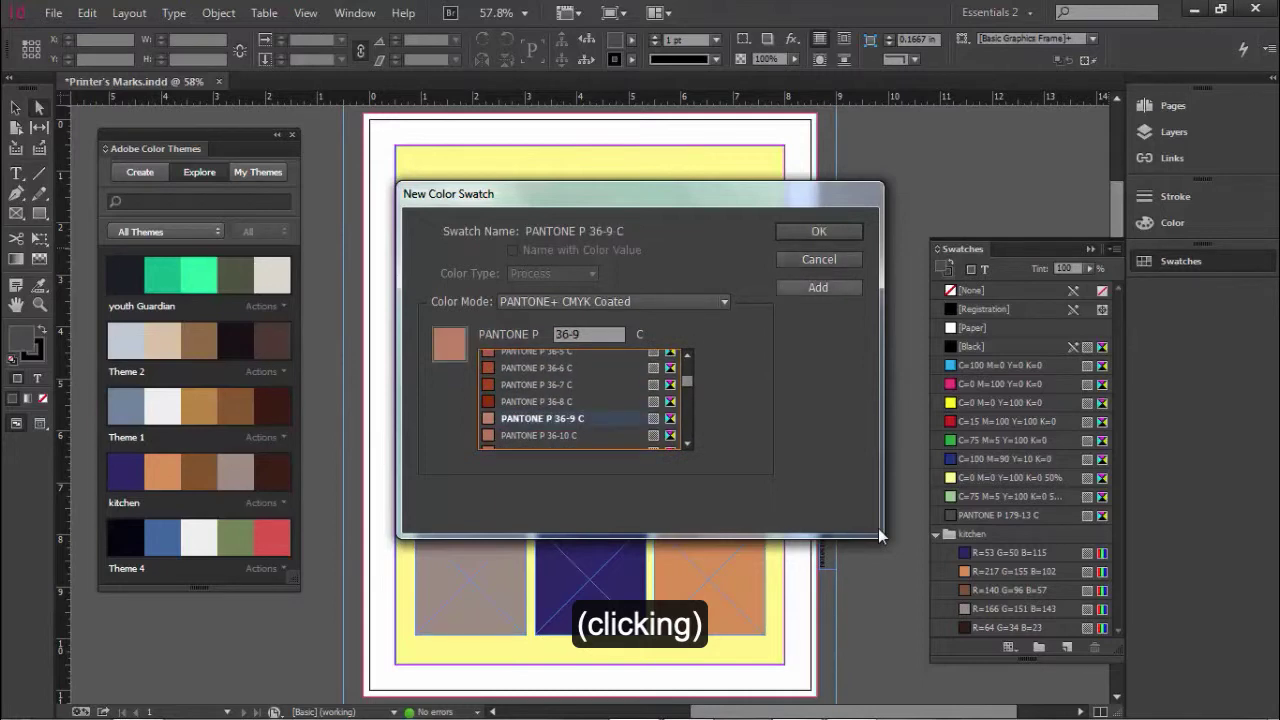
{"action": "left_click", "coordinate": [818, 287]}
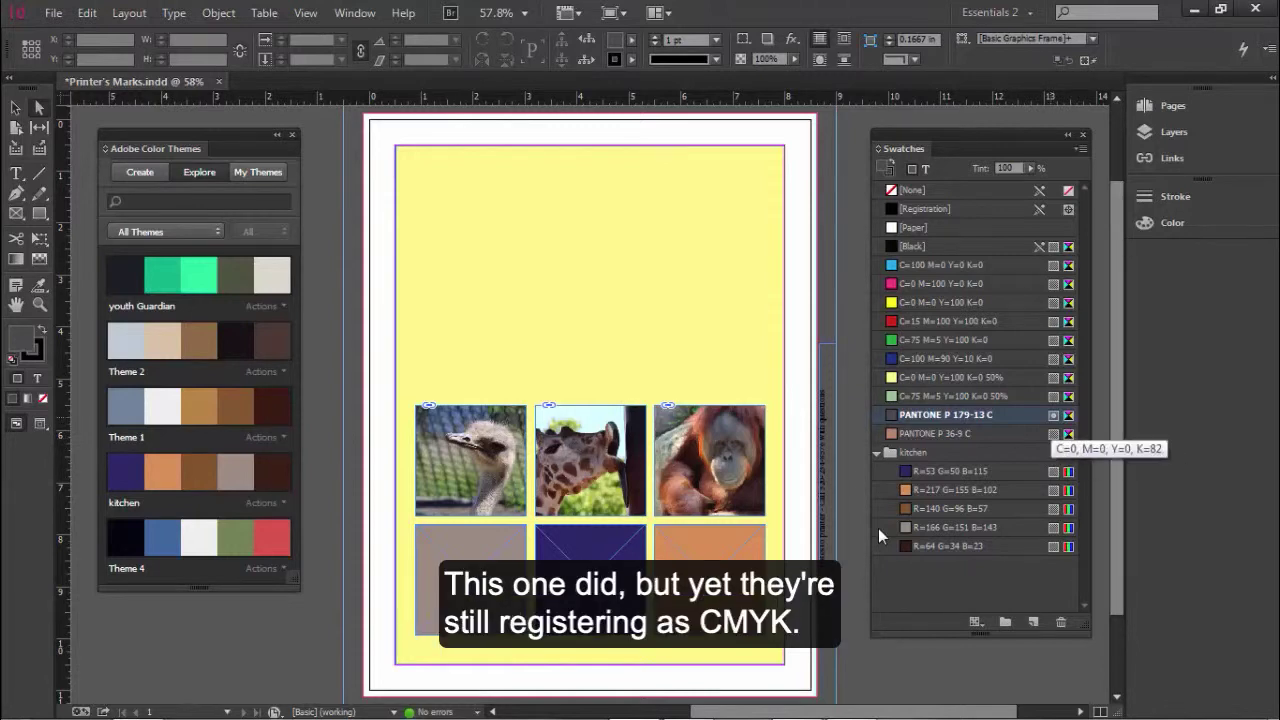
Edit the PANTONE P 36-9 C swatch, setting its color mode to PANTONE+ Solid Coated and its color type to Spot.
{"action": "left_click", "coordinate": [1015, 433]}
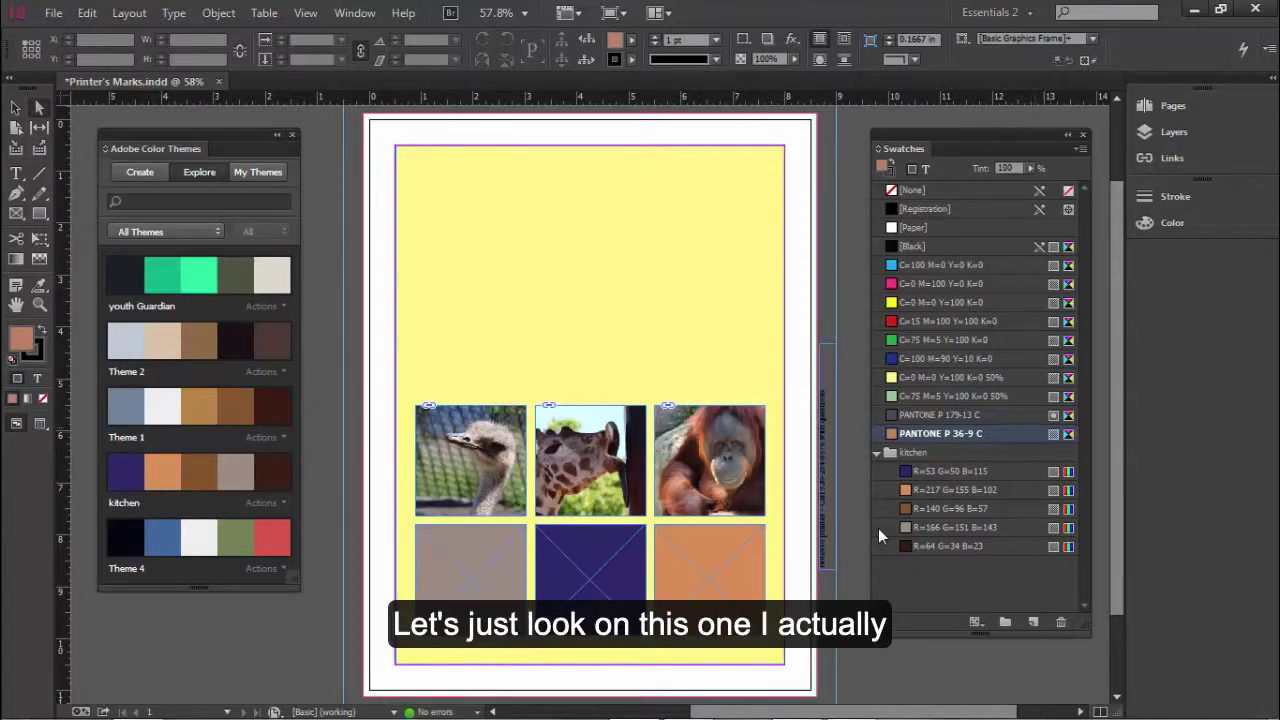
{"action": "right_click", "coordinate": [1030, 433]}
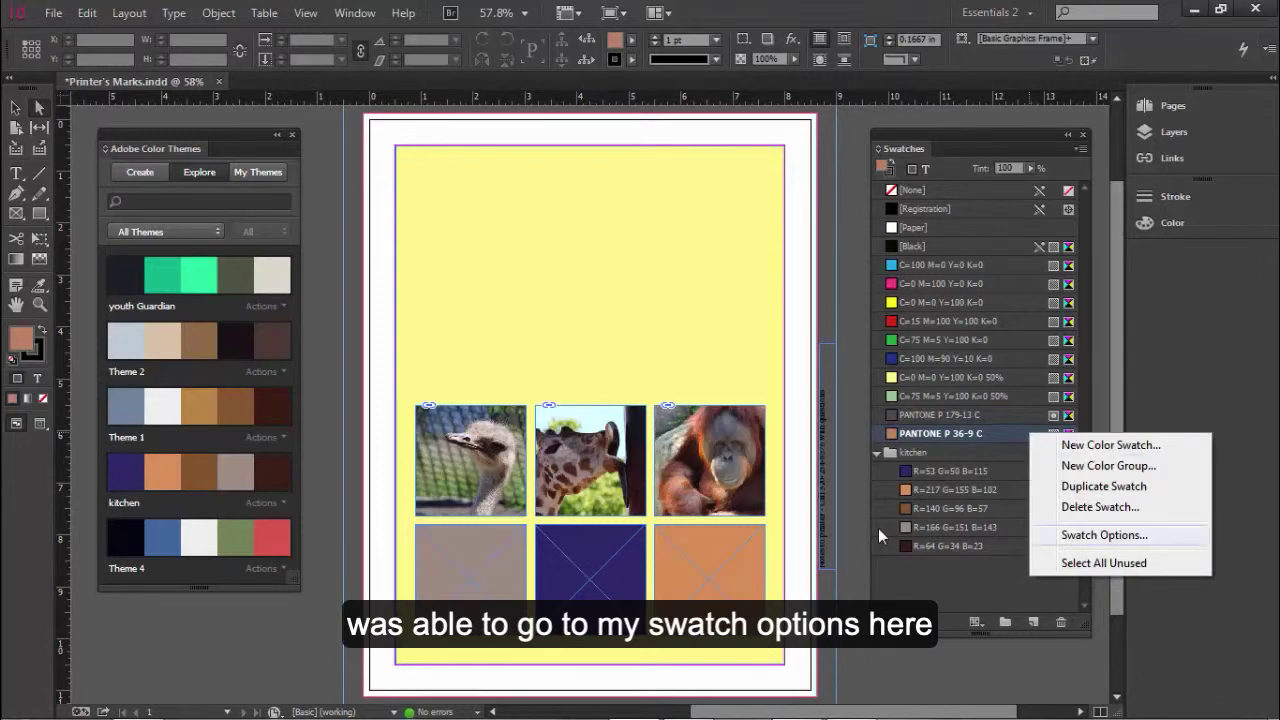
{"action": "left_click", "coordinate": [1104, 535]}
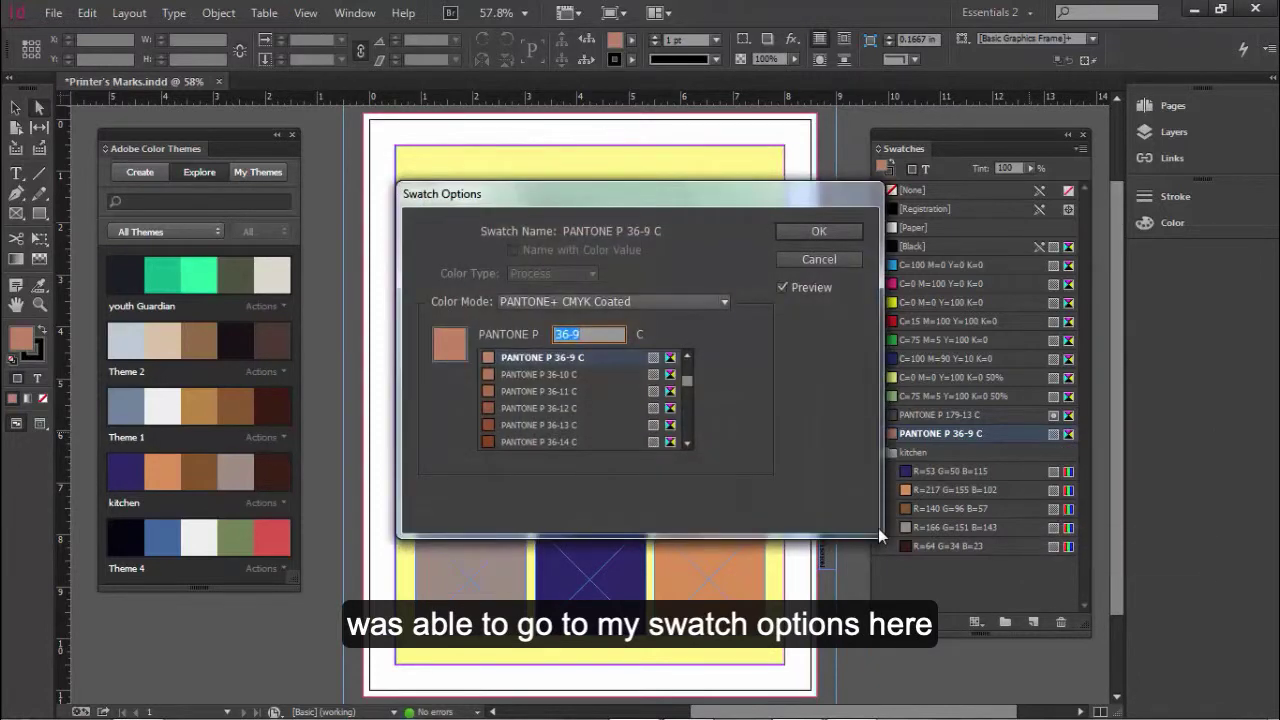
{"action": "left_click", "coordinate": [683, 301]}
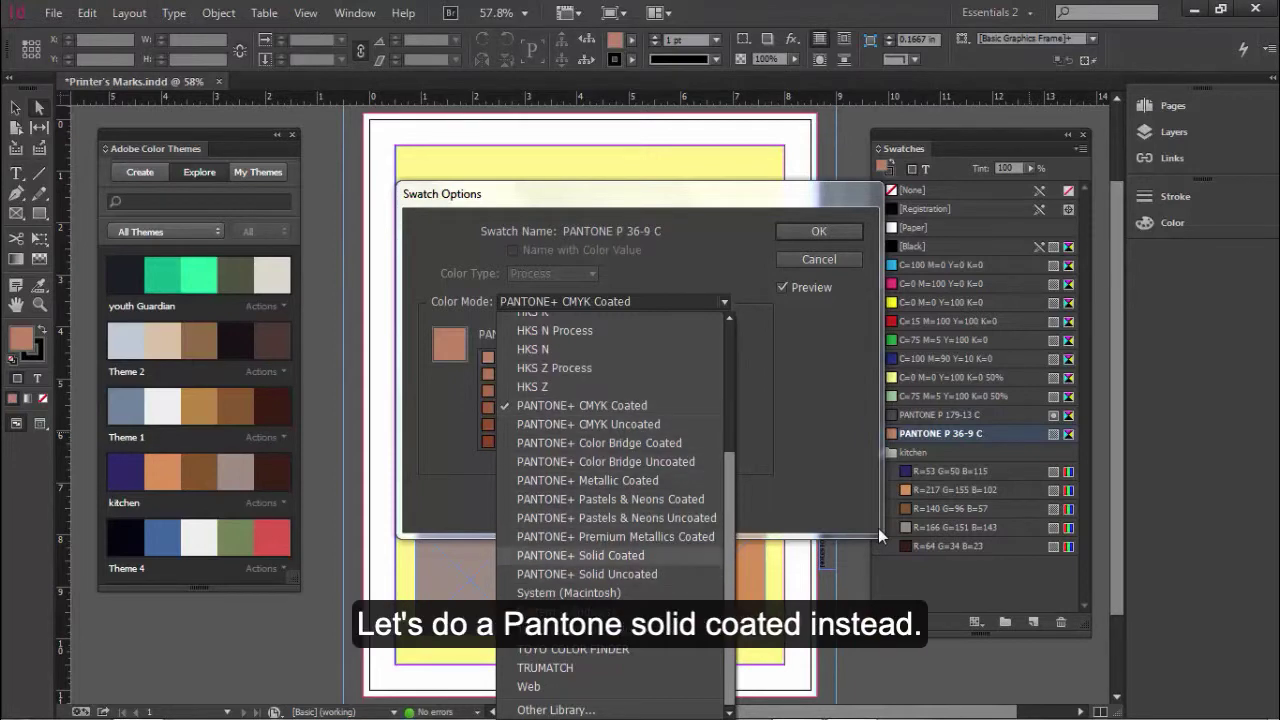
{"action": "left_click", "coordinate": [580, 555]}
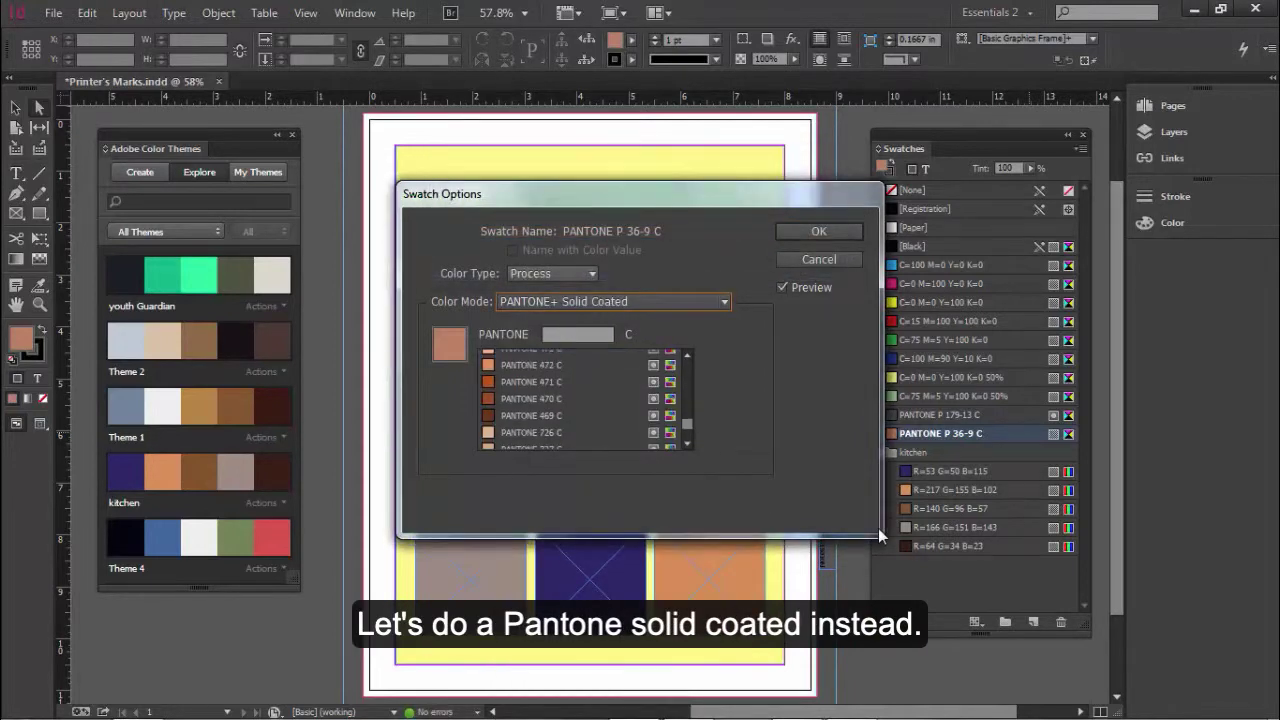
{"action": "left_click", "coordinate": [552, 273]}
{"action": "left_click", "coordinate": [545, 310]}
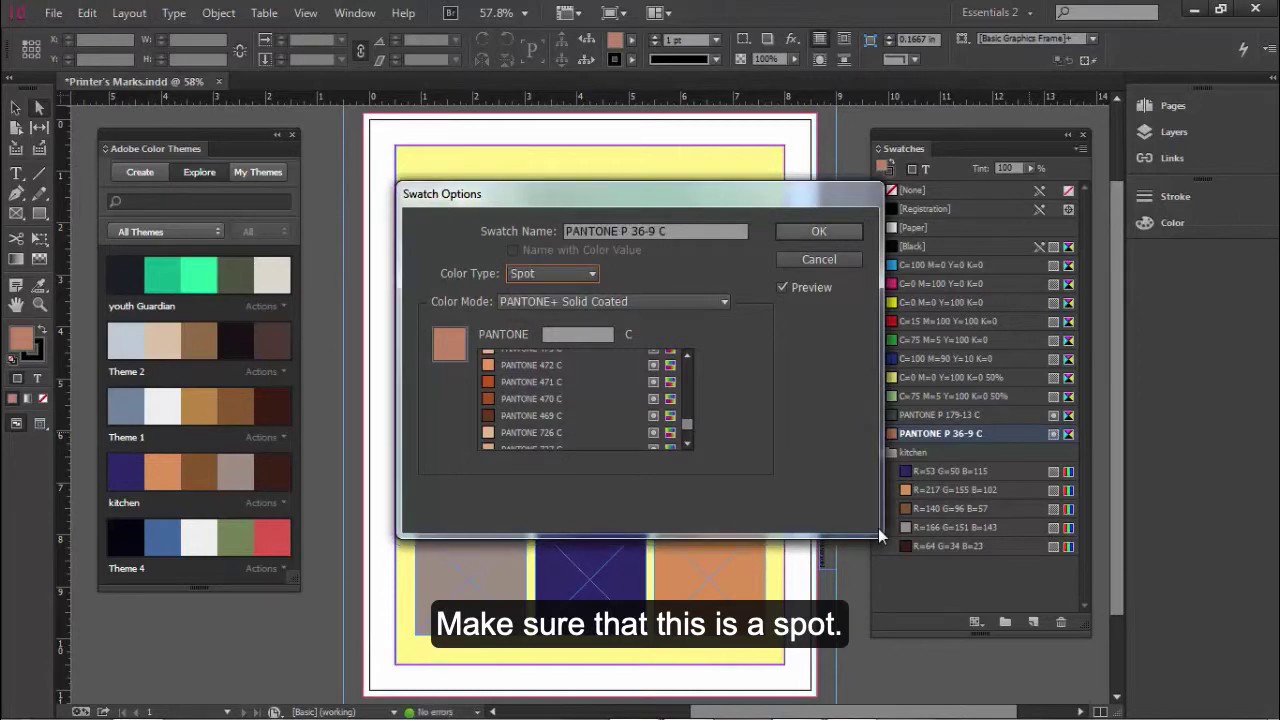
{"action": "key", "text": "Return"}
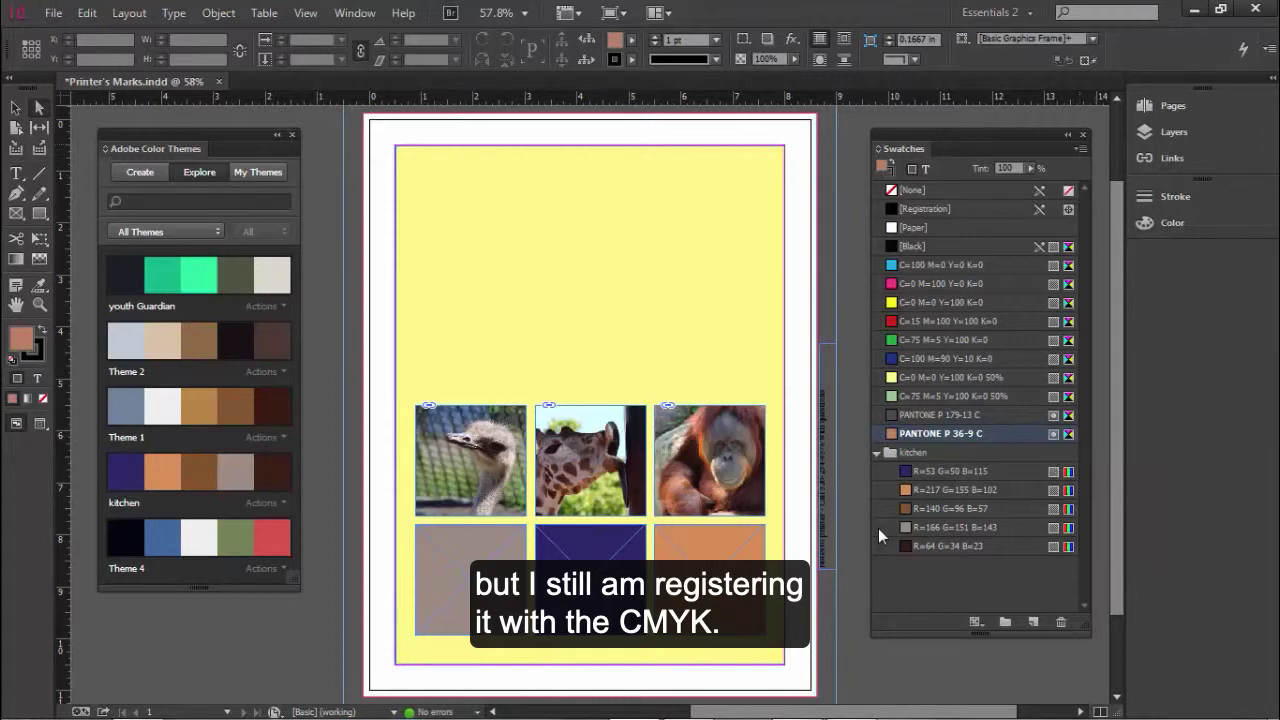
Review the document's inks and the All Spots to Process option in the Ink Manager, keeping the spot inks unconverted.
{"action": "left_click", "coordinate": [1080, 148]}
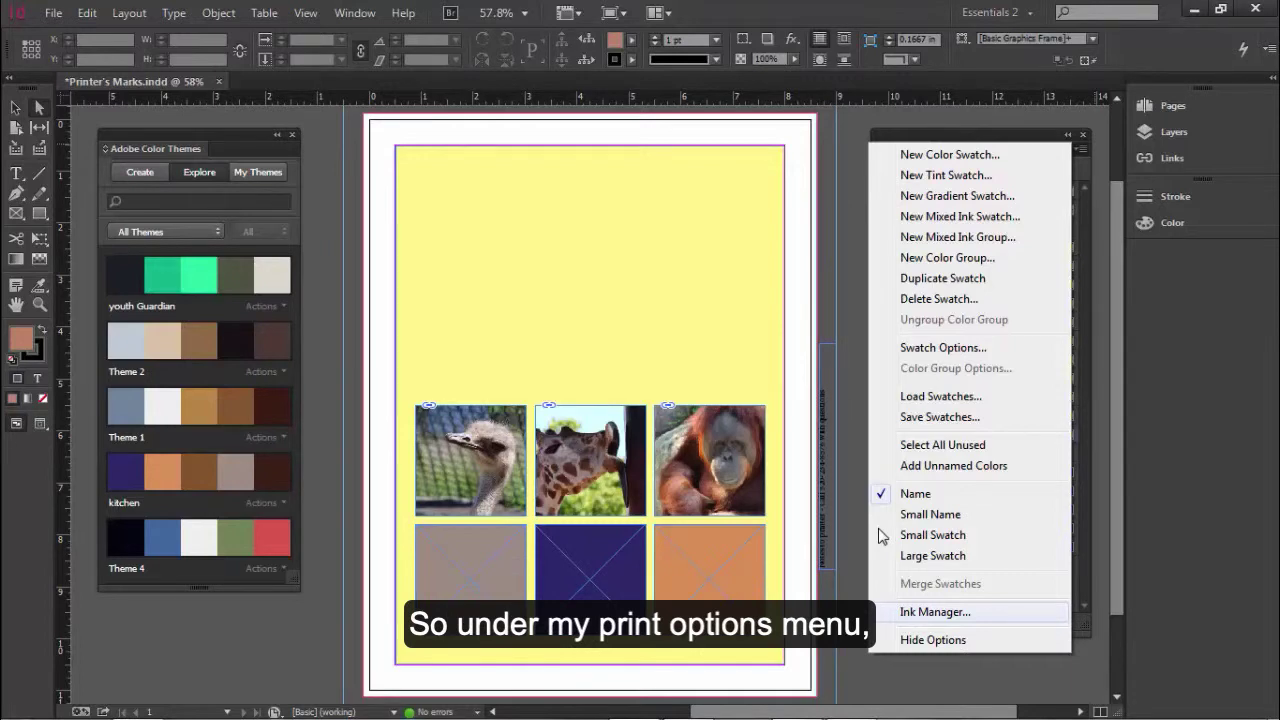
{"action": "left_click", "coordinate": [934, 611]}
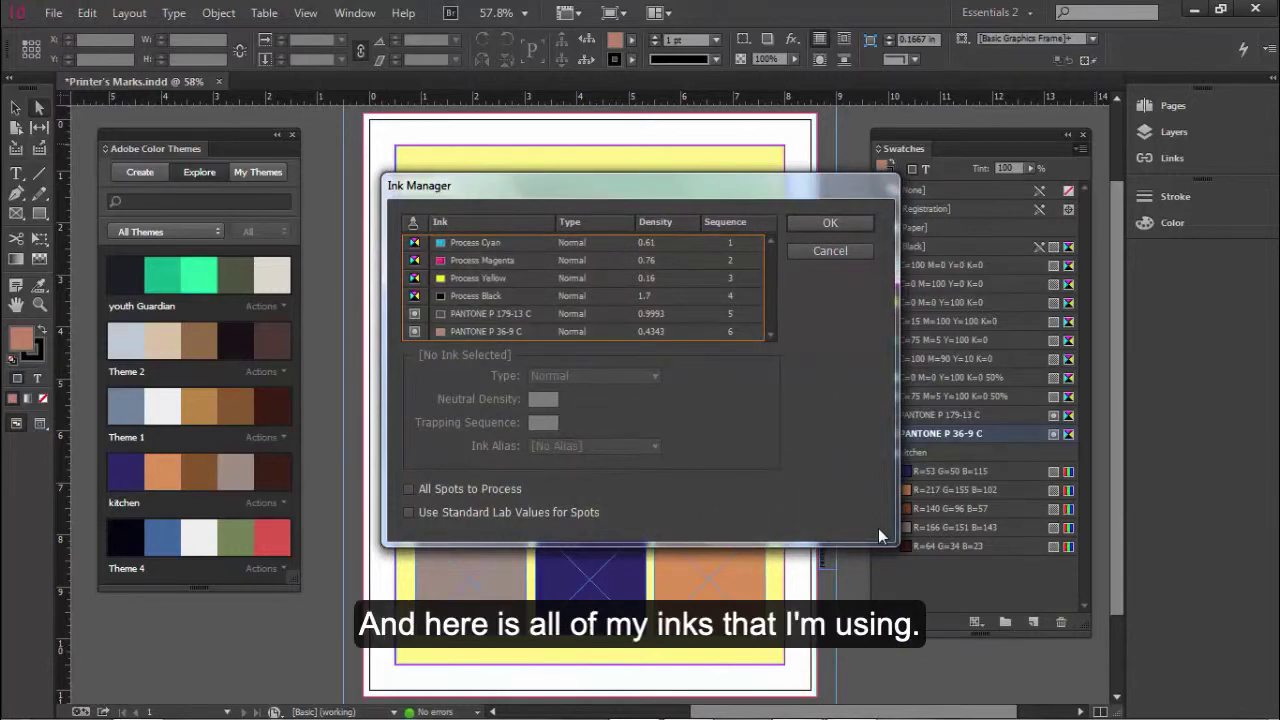
{"action": "left_click_drag", "start_coordinate": [640, 185], "coordinate": [508, 164]}
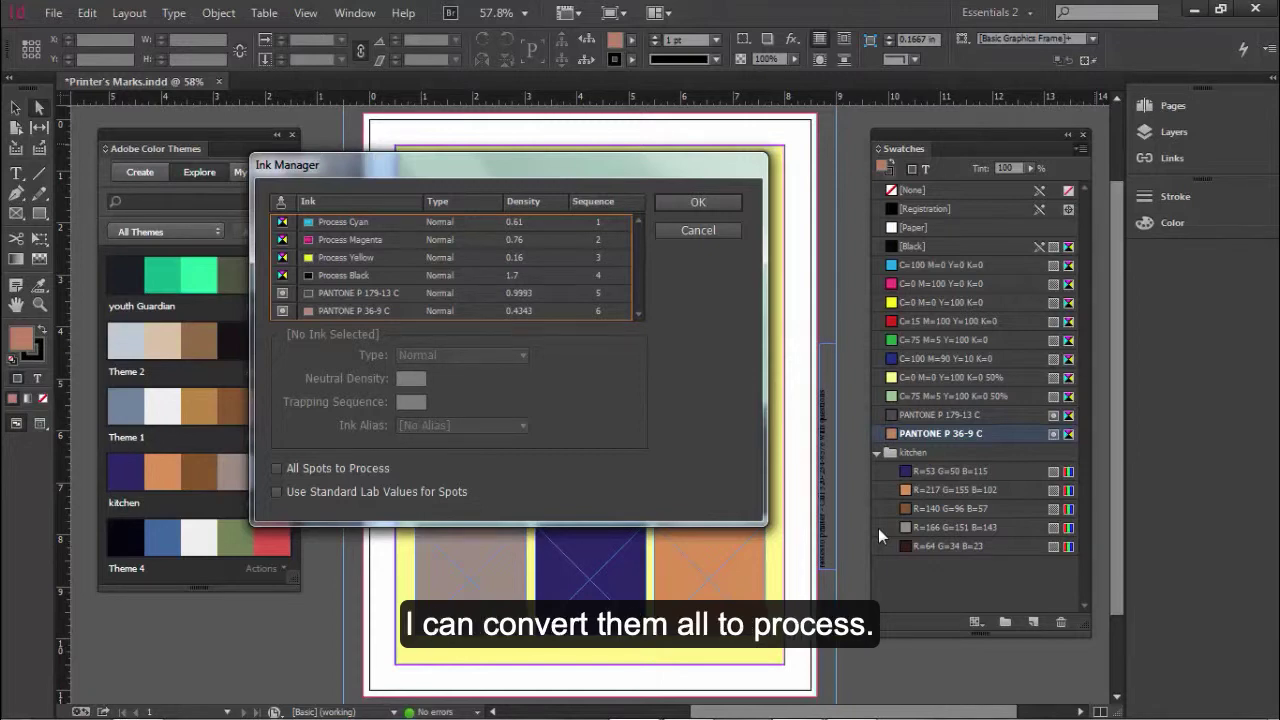
{"action": "key", "text": "Tab"}
{"action": "key", "text": "space"}
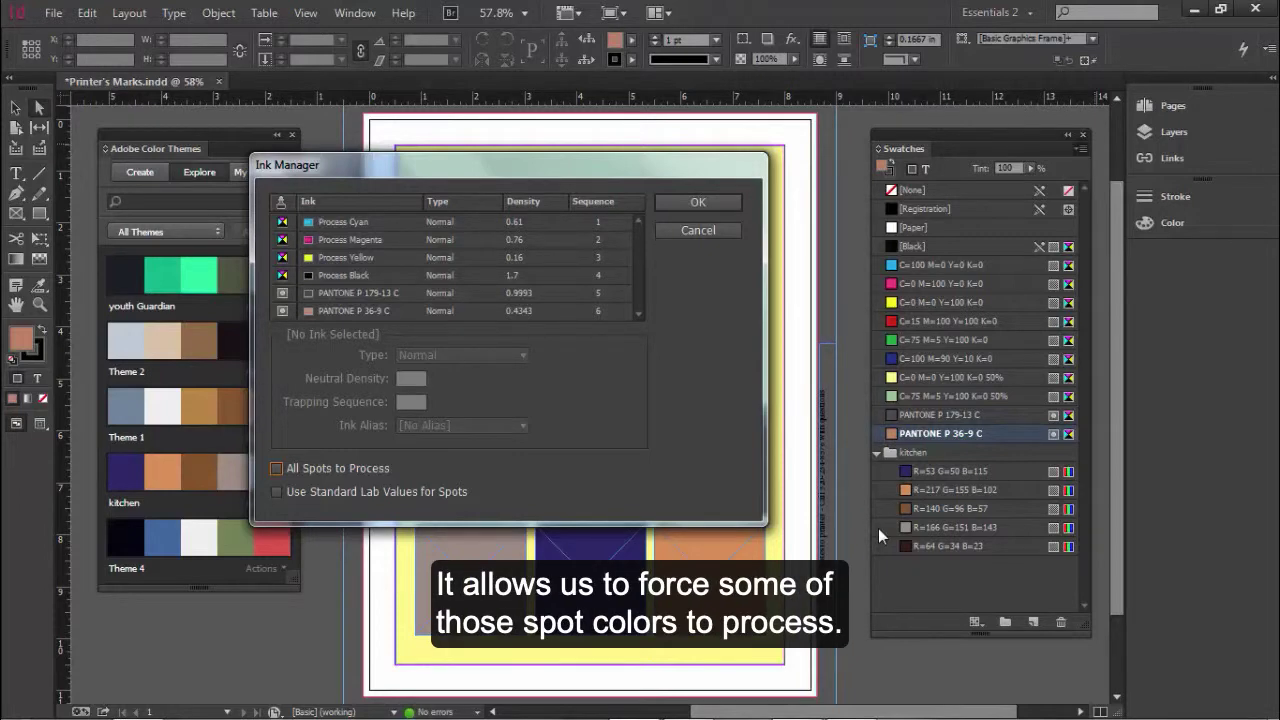
{"action": "key", "text": "Return"}
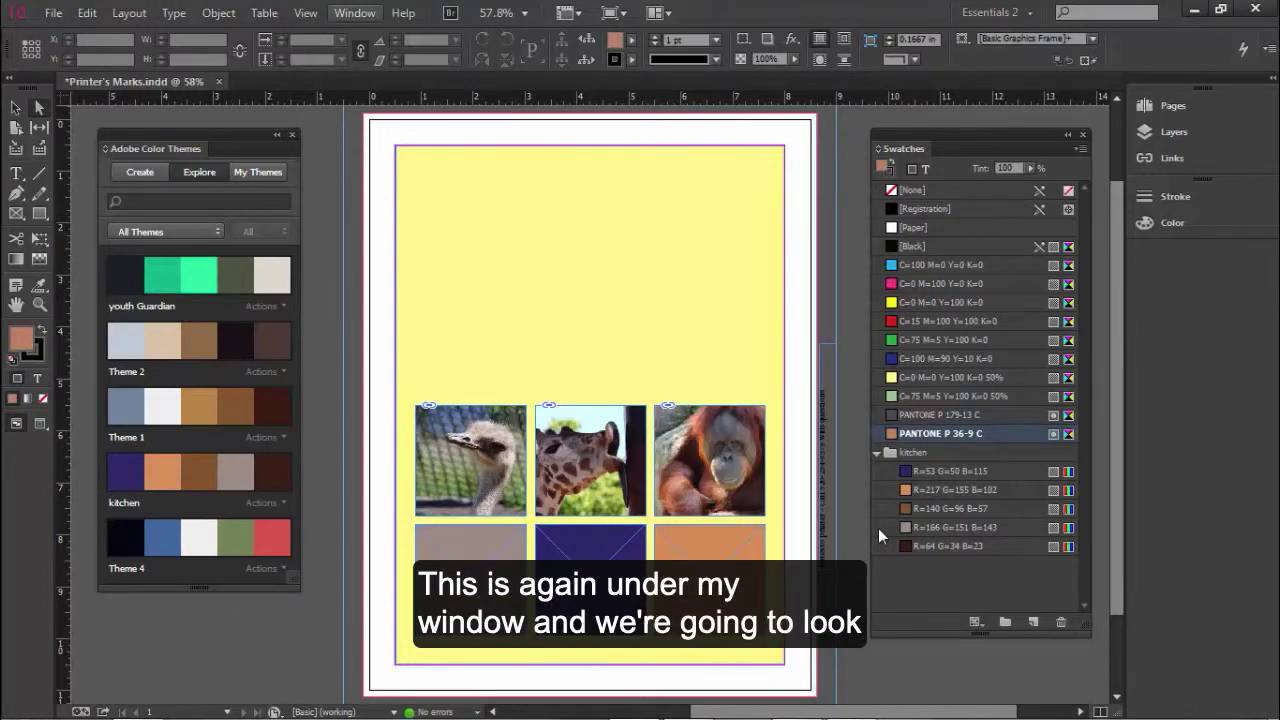
Open the Separations Preview, enlarge it to list every ink, and move it off the lower photos.
{"action": "key", "text": "alt+w"}
{"action": "key", "text": "Right"}
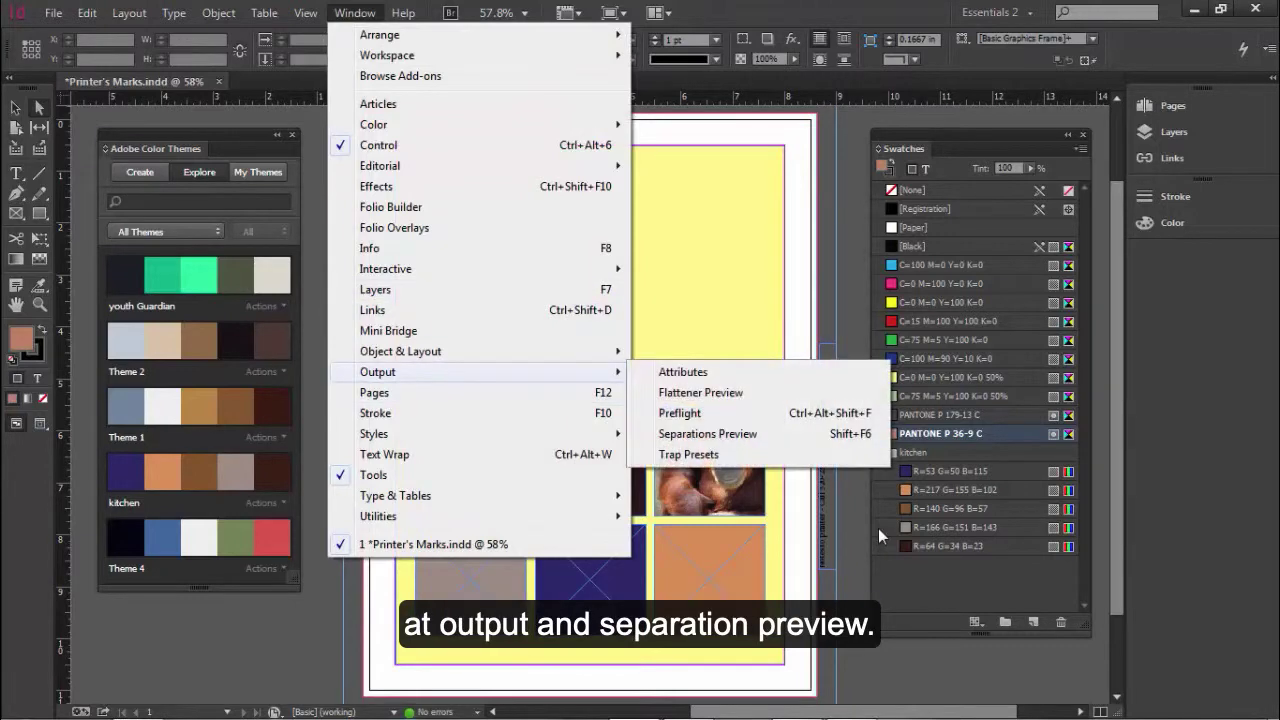
{"action": "key", "text": "Down"}
{"action": "key", "text": "Down"}
{"action": "key", "text": "Down"}
{"action": "key", "text": "Down"}
{"action": "key", "text": "Return"}
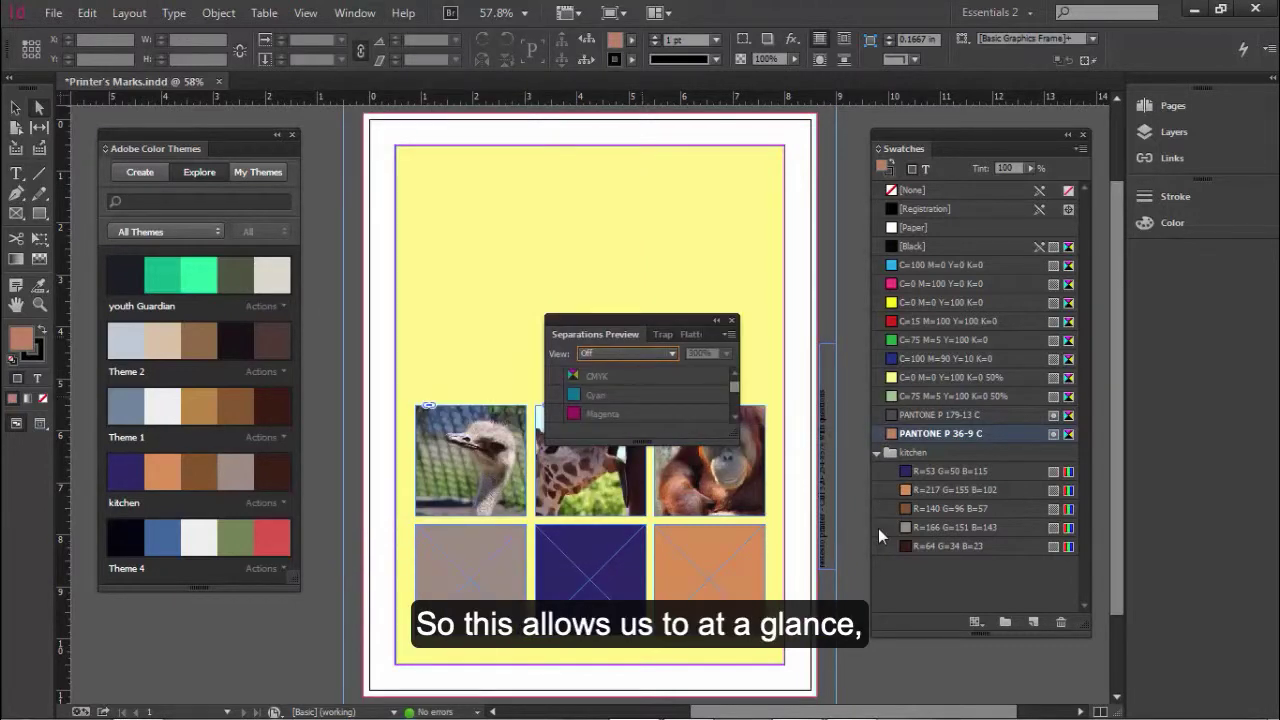
{"action": "left_click_drag", "start_coordinate": [640, 320], "coordinate": [418, 225]}
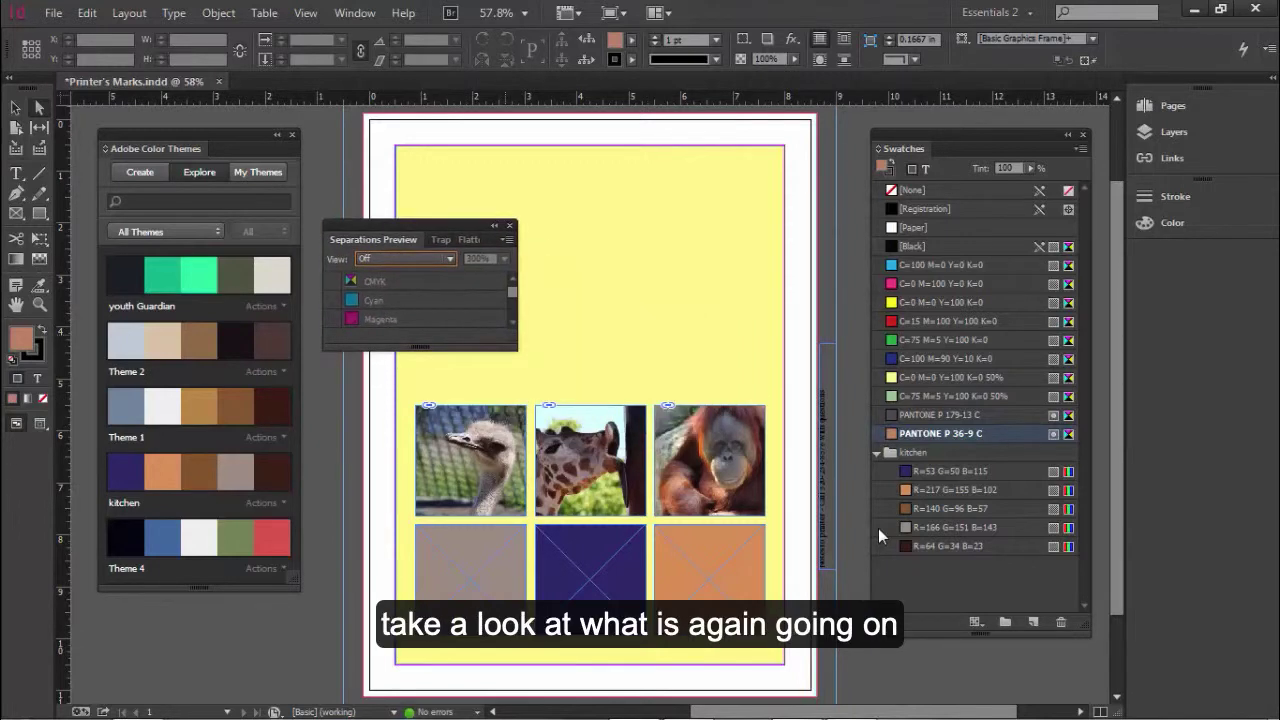
{"action": "left_click_drag", "start_coordinate": [514, 345], "coordinate": [601, 515]}
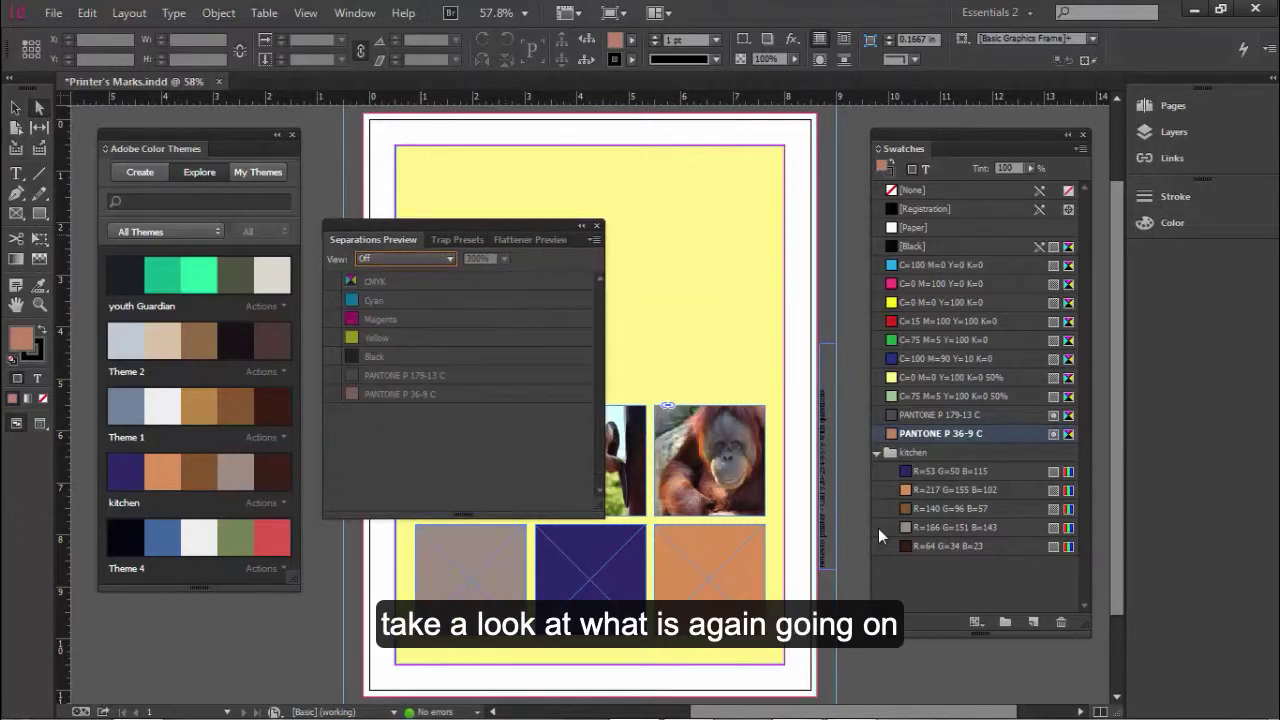
{"action": "left_click_drag", "start_coordinate": [460, 226], "coordinate": [354, 191]}
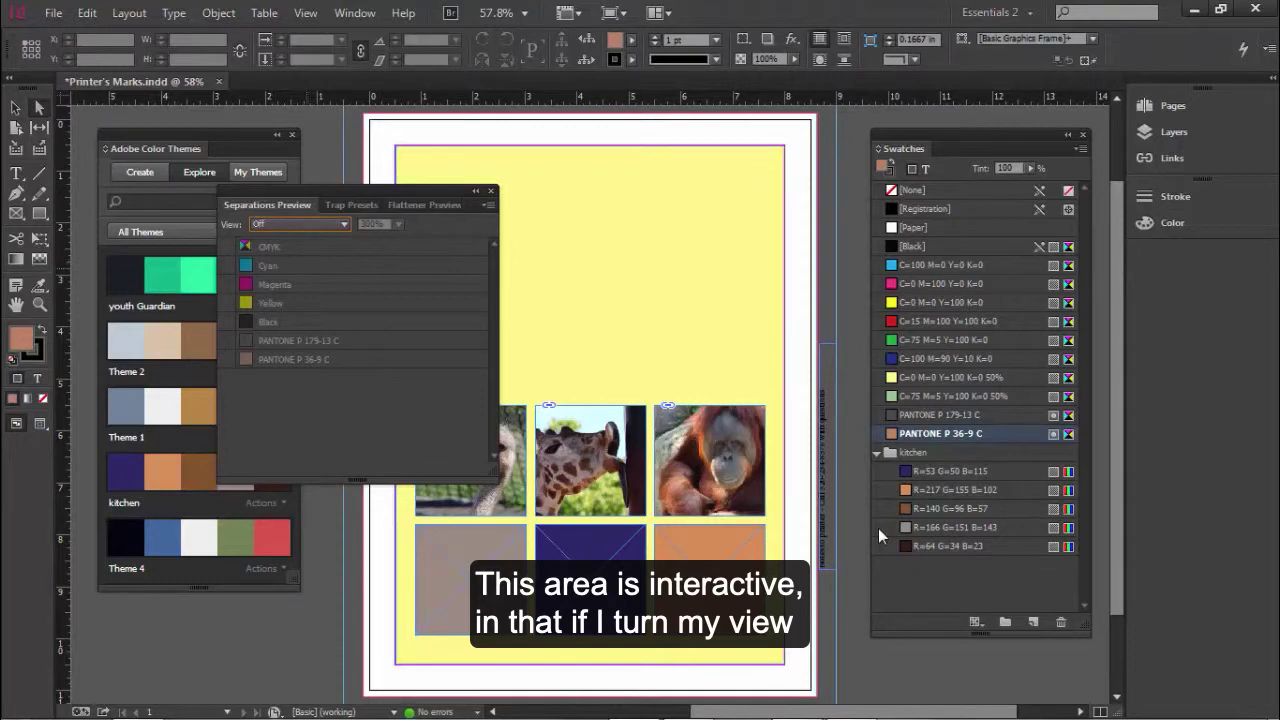
Switch the separations preview from off to Separations view and move it clear of the page.
{"action": "left_click", "coordinate": [310, 224]}
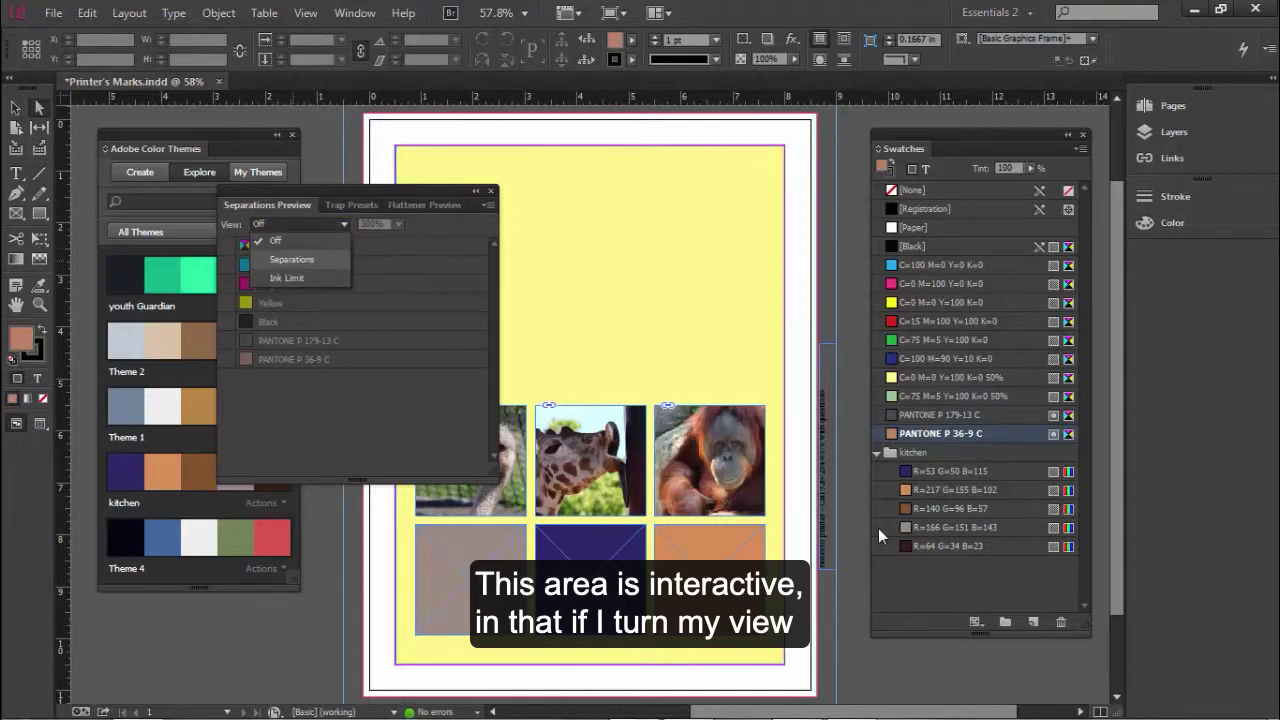
{"action": "left_click", "coordinate": [294, 259]}
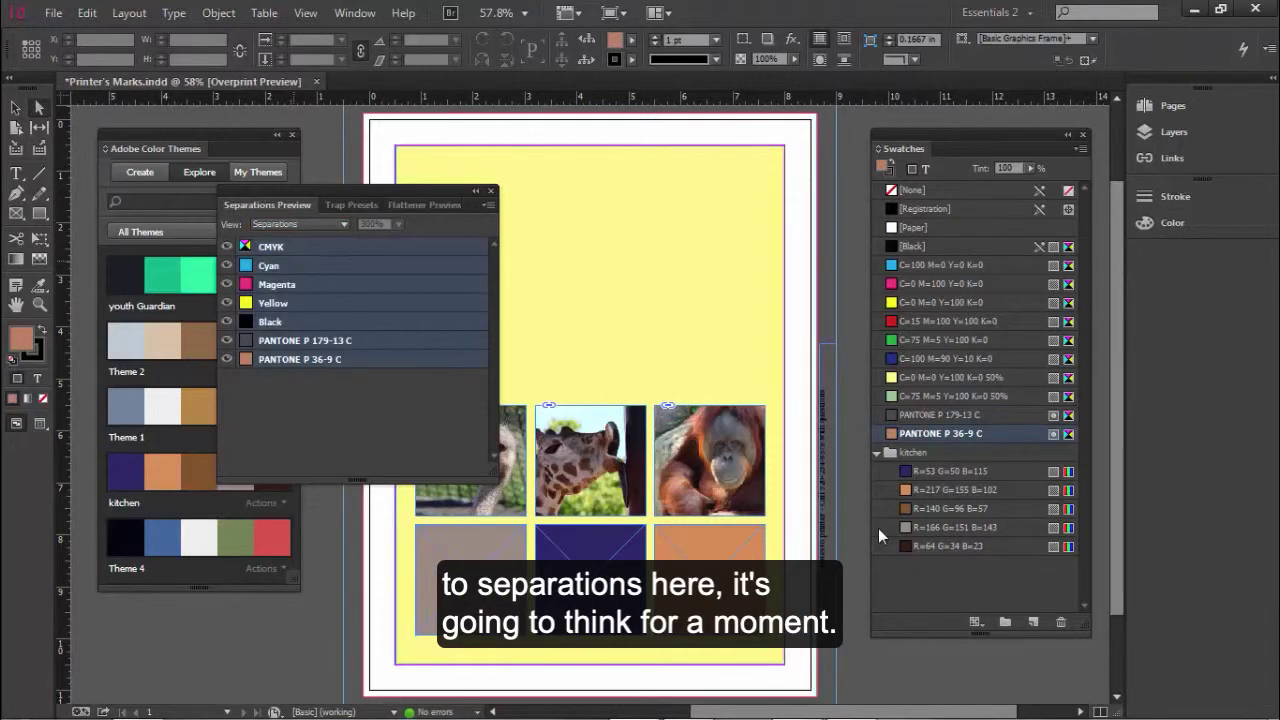
{"action": "left_click_drag", "start_coordinate": [355, 190], "coordinate": [236, 174]}
Examine the Cyan, Magenta, Yellow, Black and PANTONE P 179-13 C plates on the page one at a time.
{"action": "left_click", "coordinate": [150, 249]}
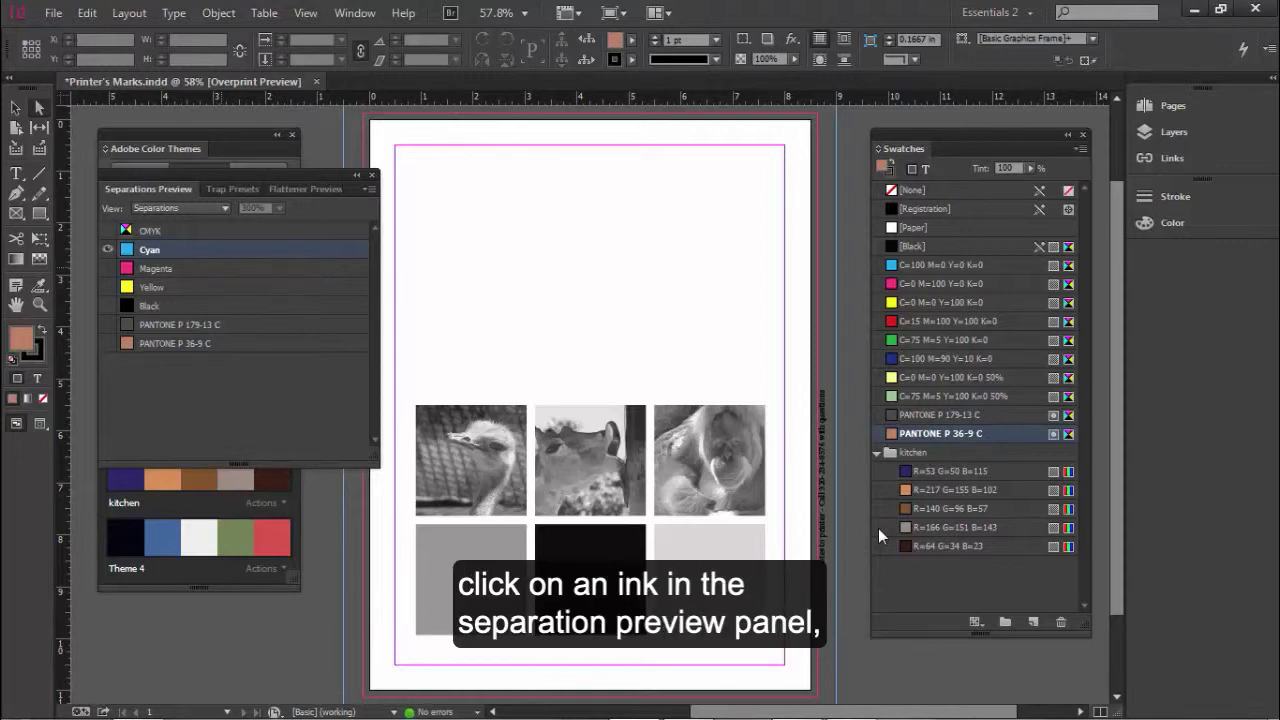
{"action": "left_click", "coordinate": [155, 268]}
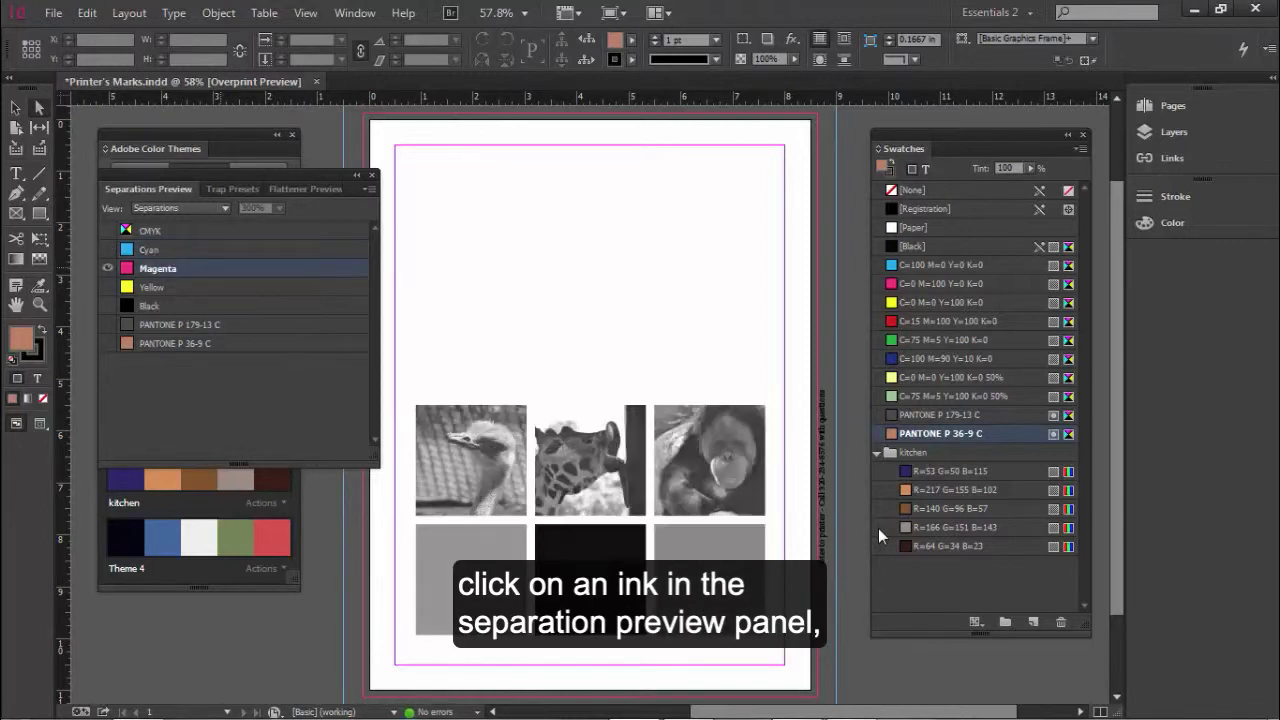
{"action": "left_click", "coordinate": [151, 287]}
{"action": "left_click", "coordinate": [150, 305]}
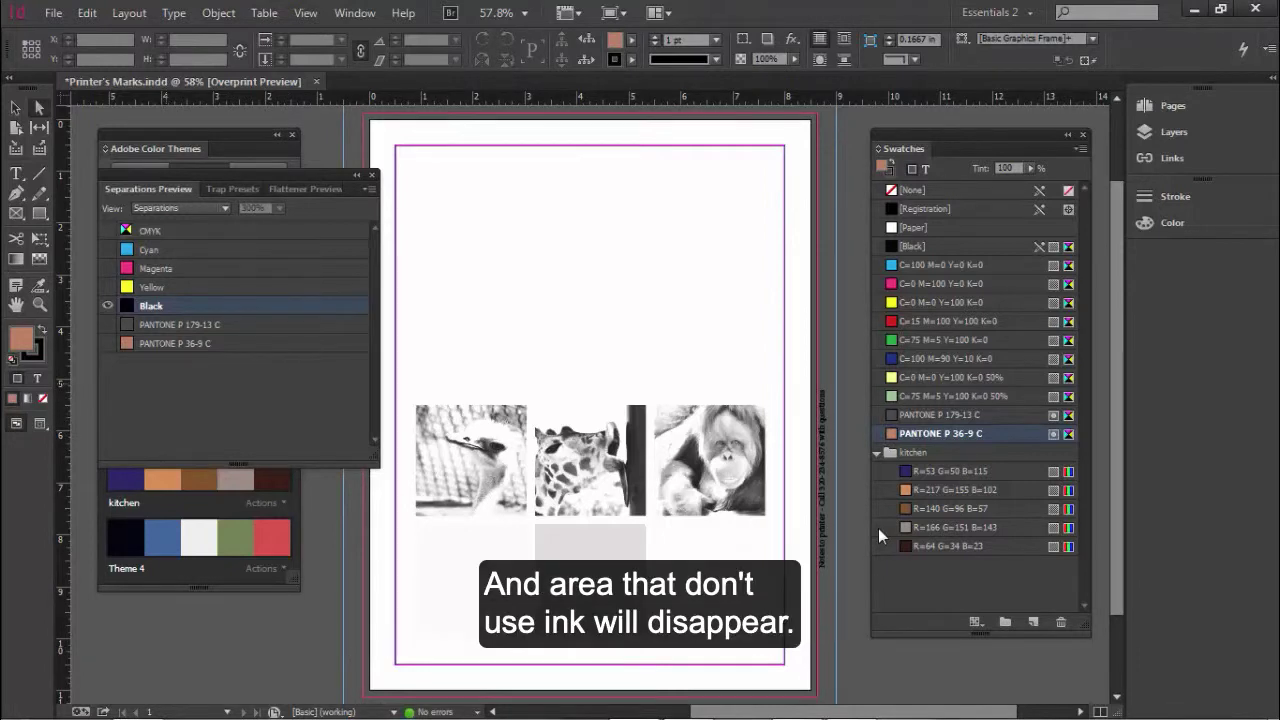
{"action": "key", "text": "ctrl+alt+shift+5"}
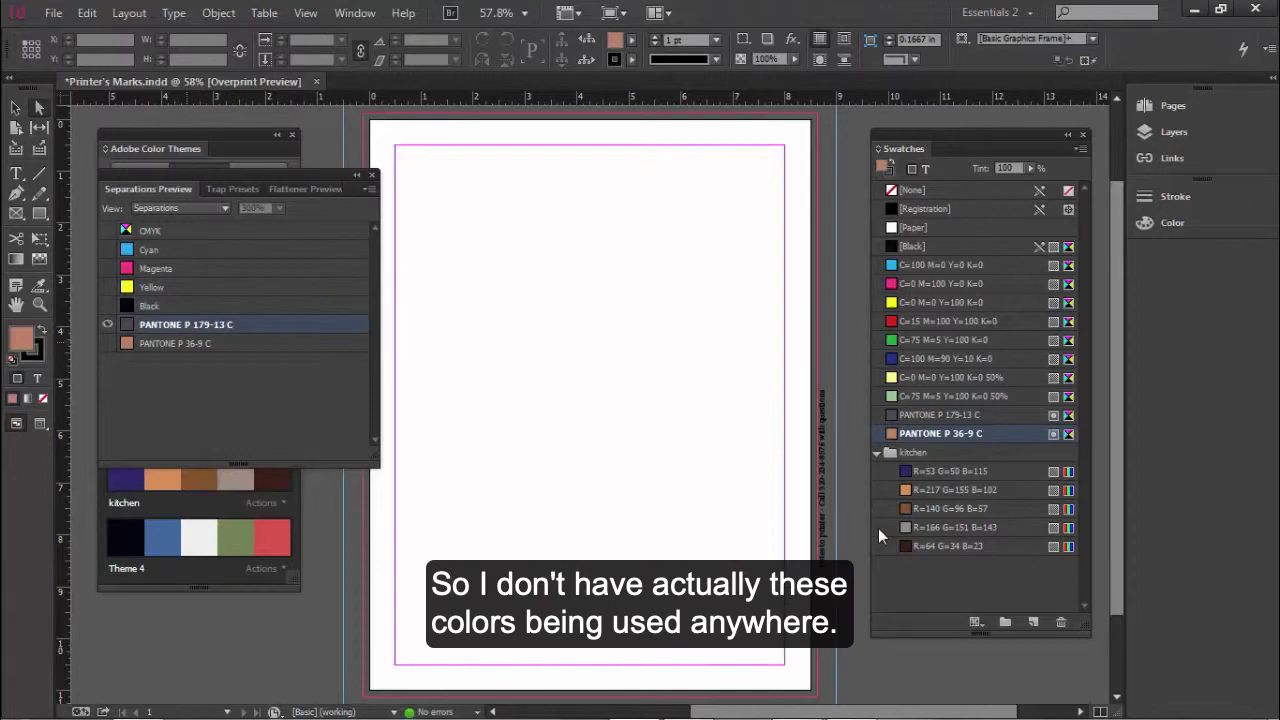
Examine the PANTONE P 36-9 C and PANTONE P 179-13 C plates, and the Black, Yellow, Magenta and Cyan plates in reverse order.
{"action": "key", "text": "ctrl+alt+shift+6"}
{"action": "key", "text": "ctrl+alt+shift+5"}
{"action": "key", "text": "ctrl+alt+shift+6"}
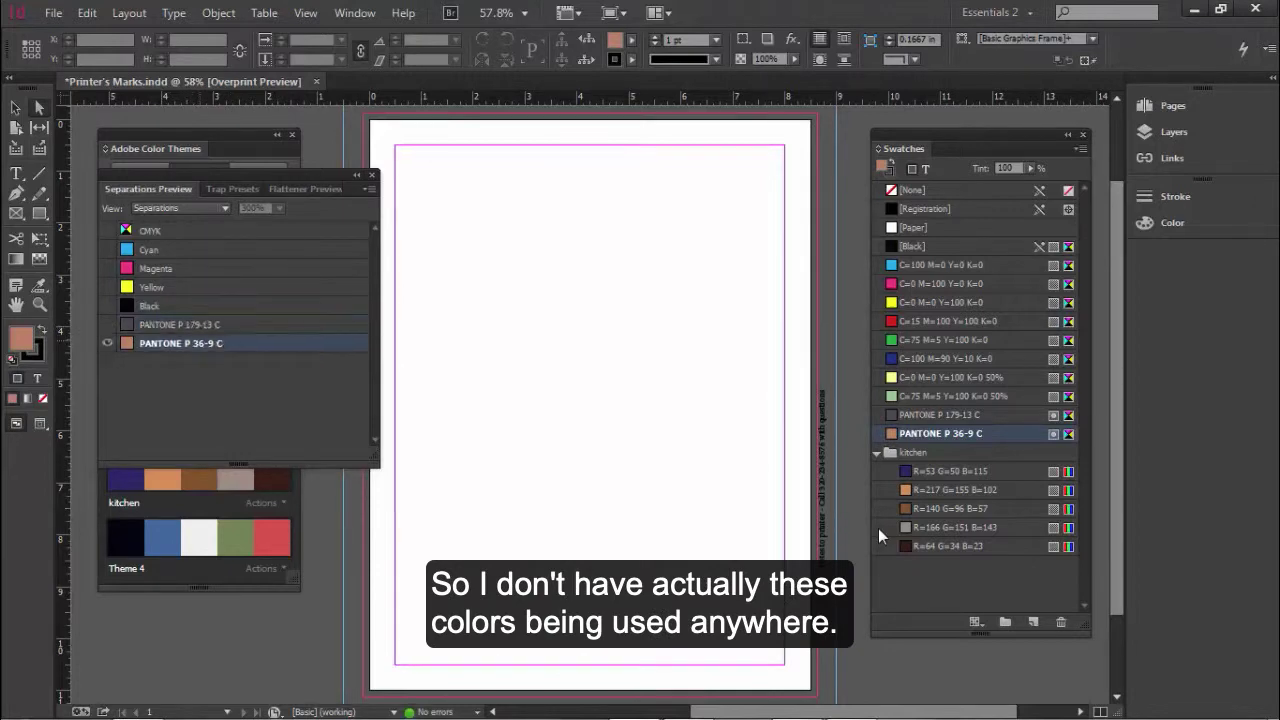
{"action": "key", "text": "ctrl+alt+shift+5"}
{"action": "key", "text": "ctrl+alt+shift+4"}
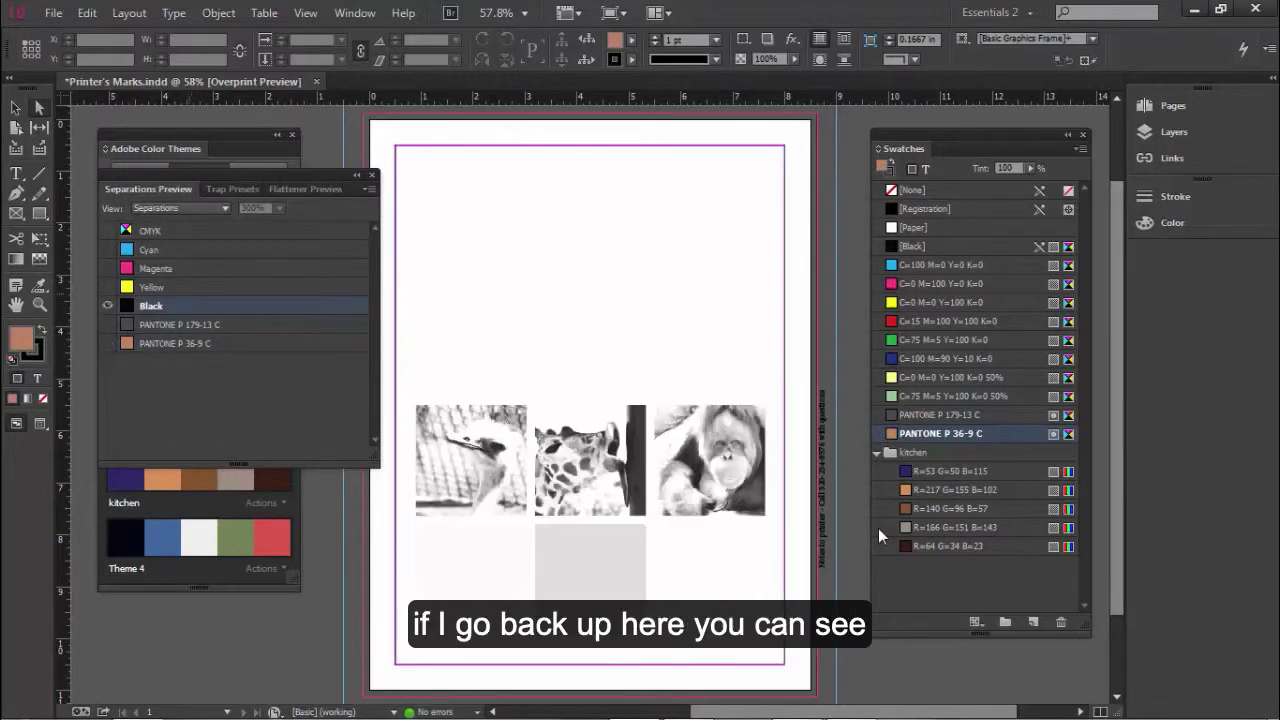
{"action": "key", "text": "ctrl+alt+shift+3"}
{"action": "key", "text": "ctrl+alt+shift+2"}
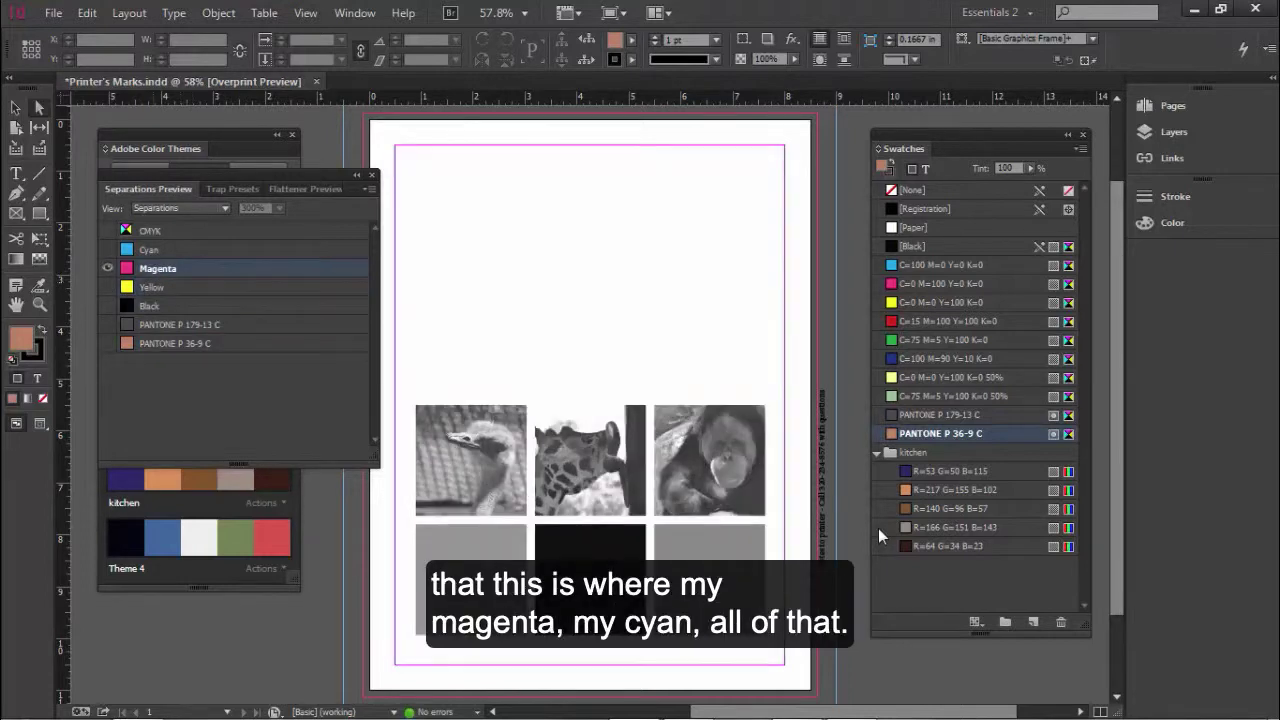
{"action": "key", "text": "ctrl+alt+shift+1"}
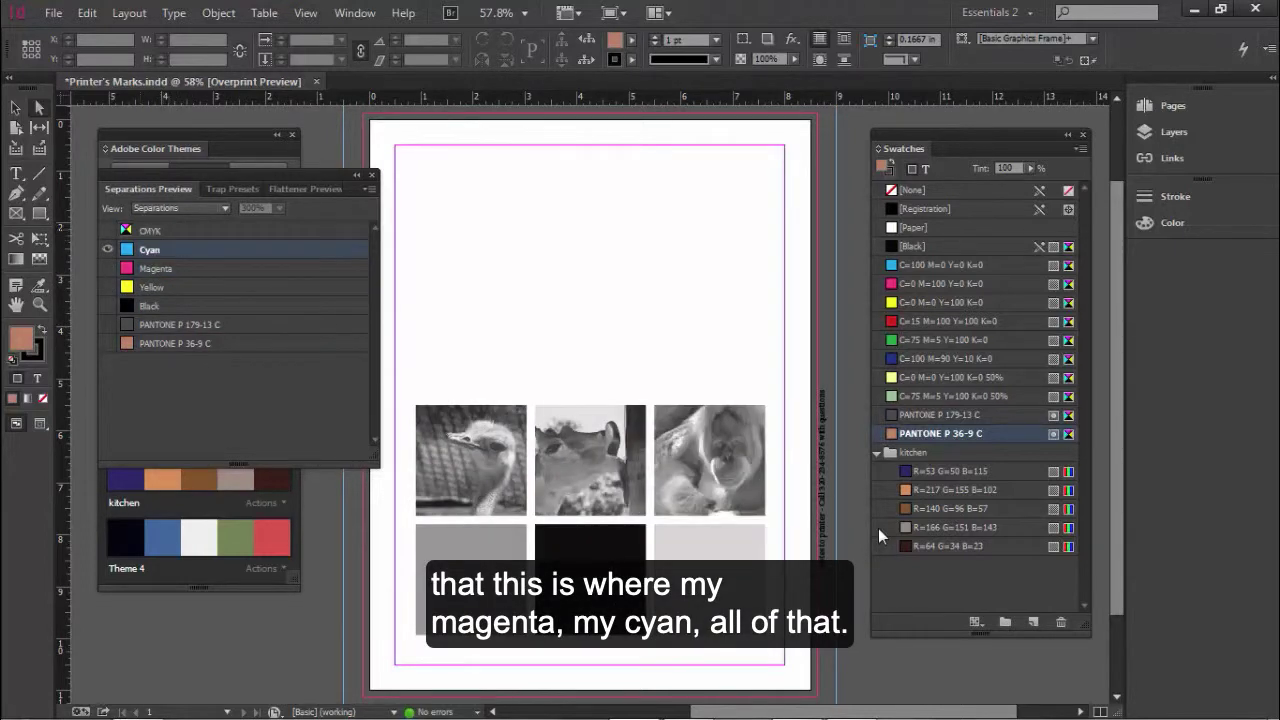
With the CMYK composite shown, fill the frame below the orangutan photo with PANTONE P 36-9 C and view only that ink's plate.
{"action": "key", "text": "ctrl+alt+shift+grave"}
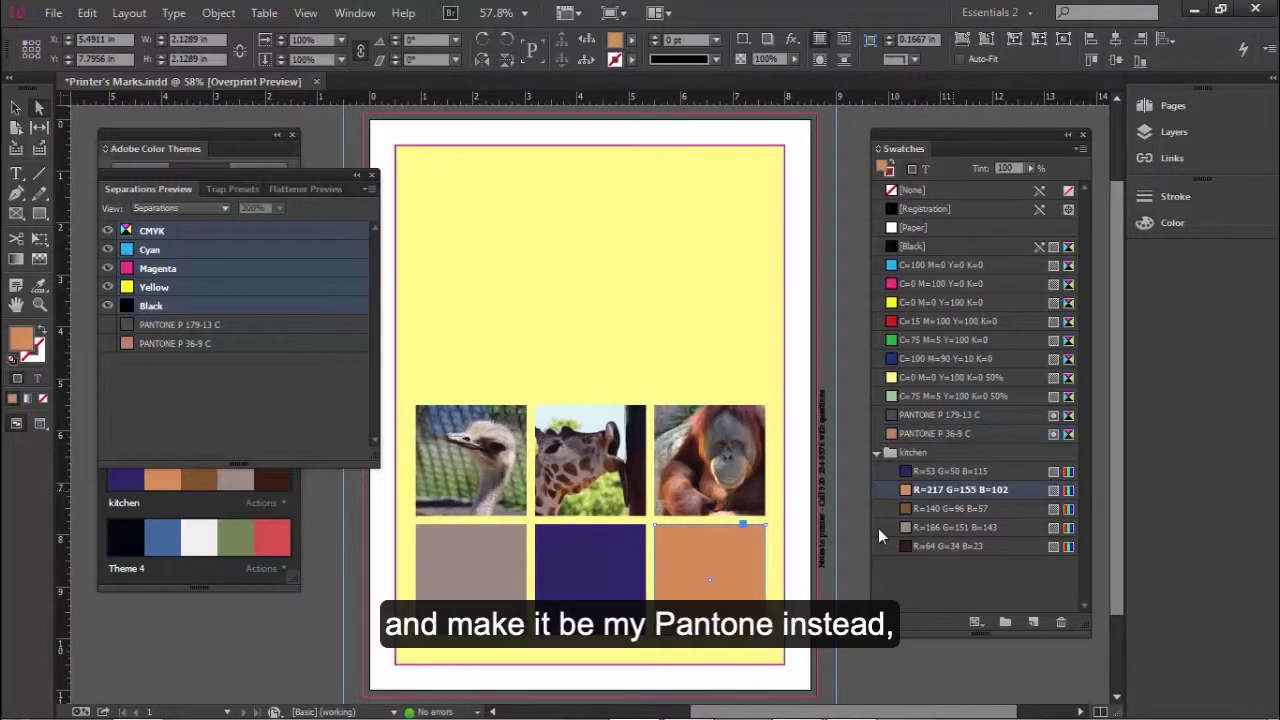
{"action": "left_click", "coordinate": [940, 433]}
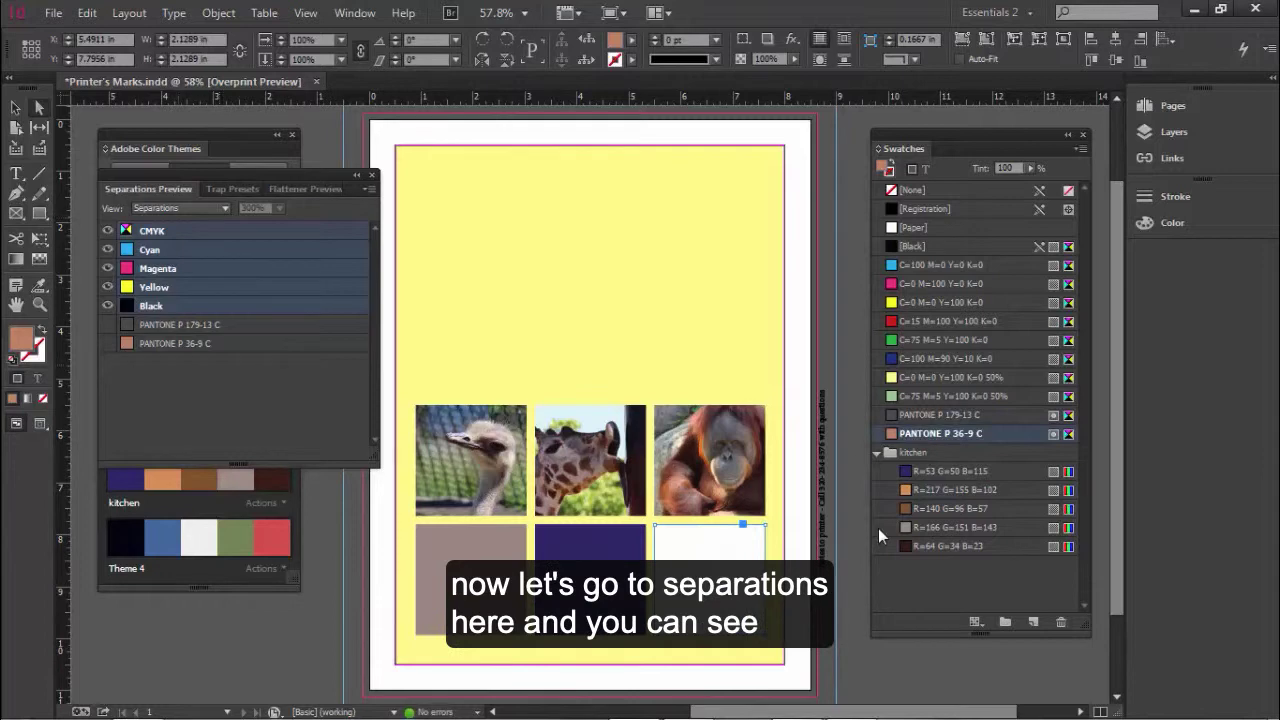
{"action": "key", "text": "ctrl+alt+shift+6"}
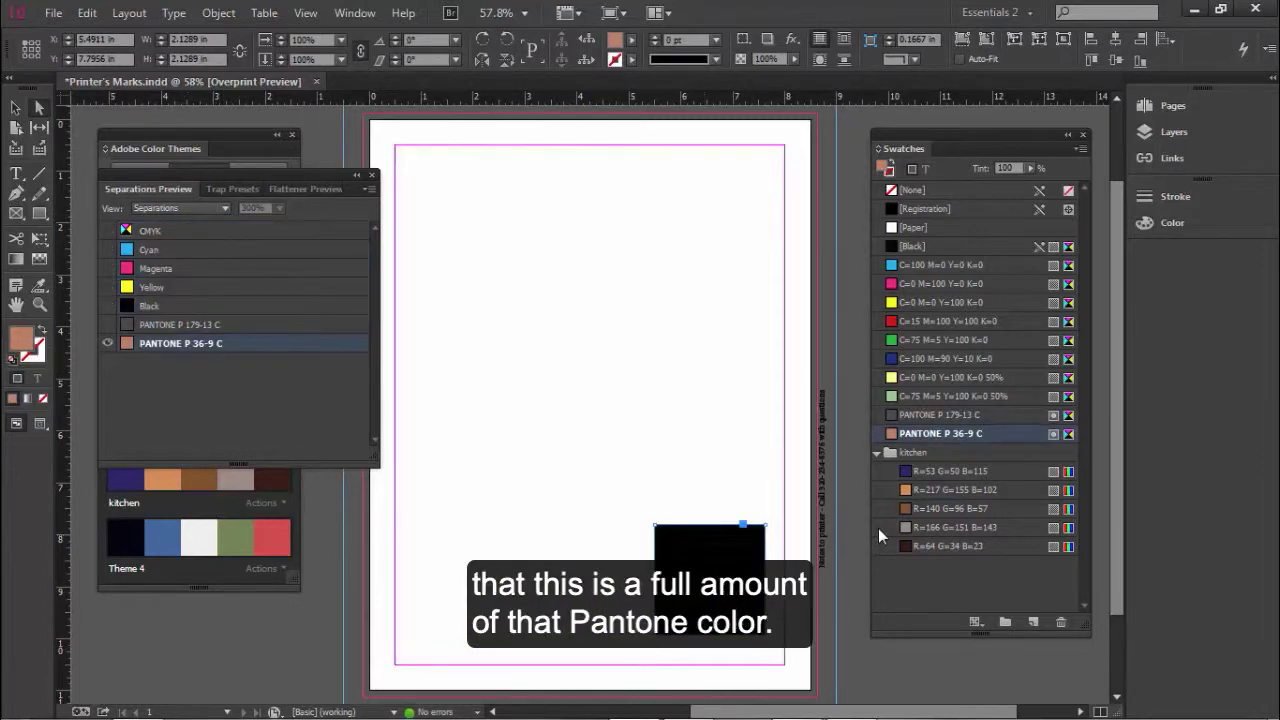